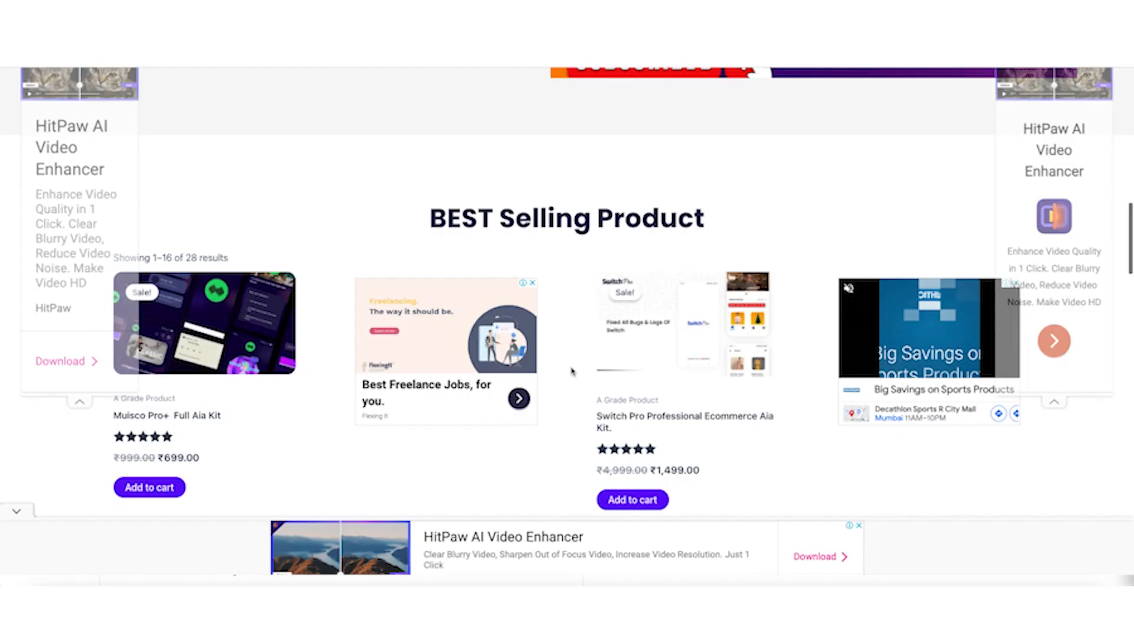
- Browse the best-selling products and the shop's listing of Aia kits
scroll(571, 371, down, 3)
scroll(572, 371, down, 15)
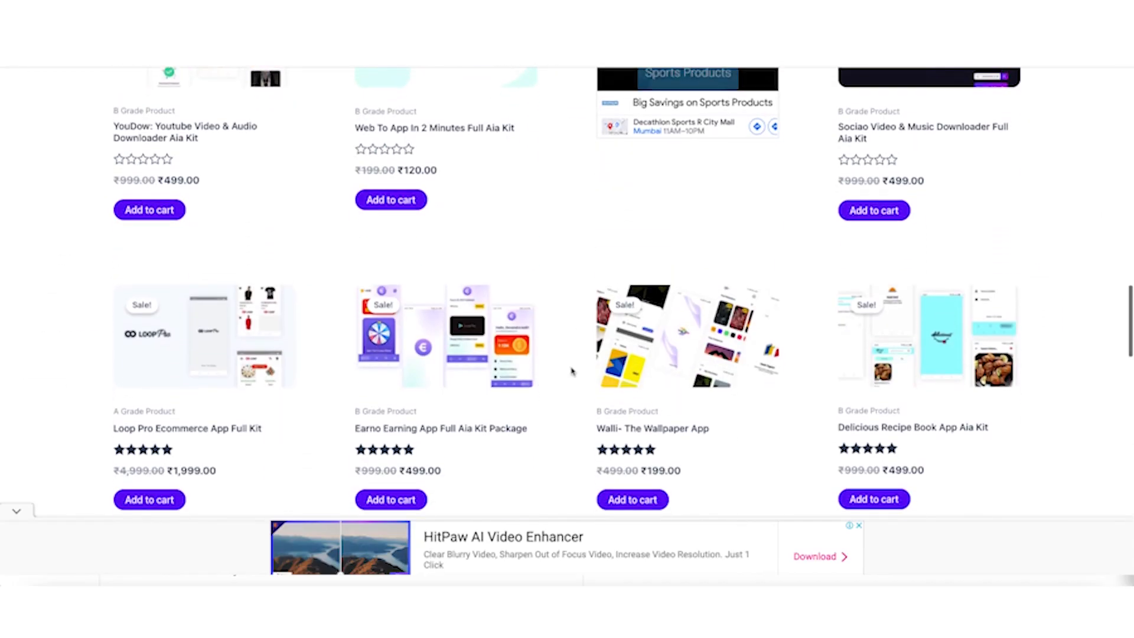
scroll(571, 371, up, 20)
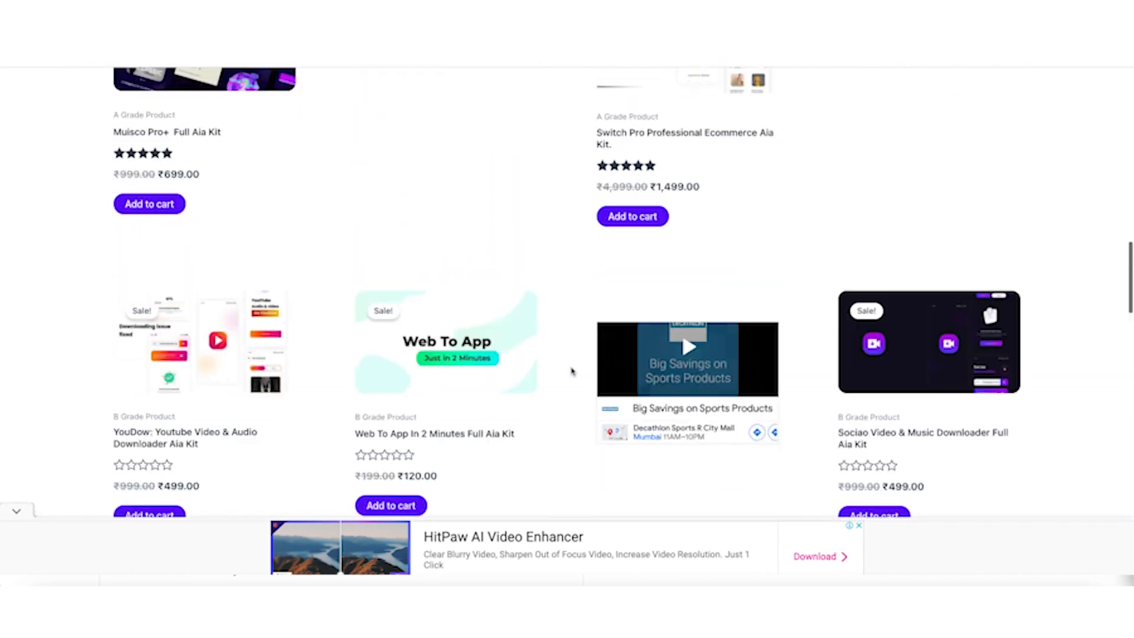
click(679, 94)
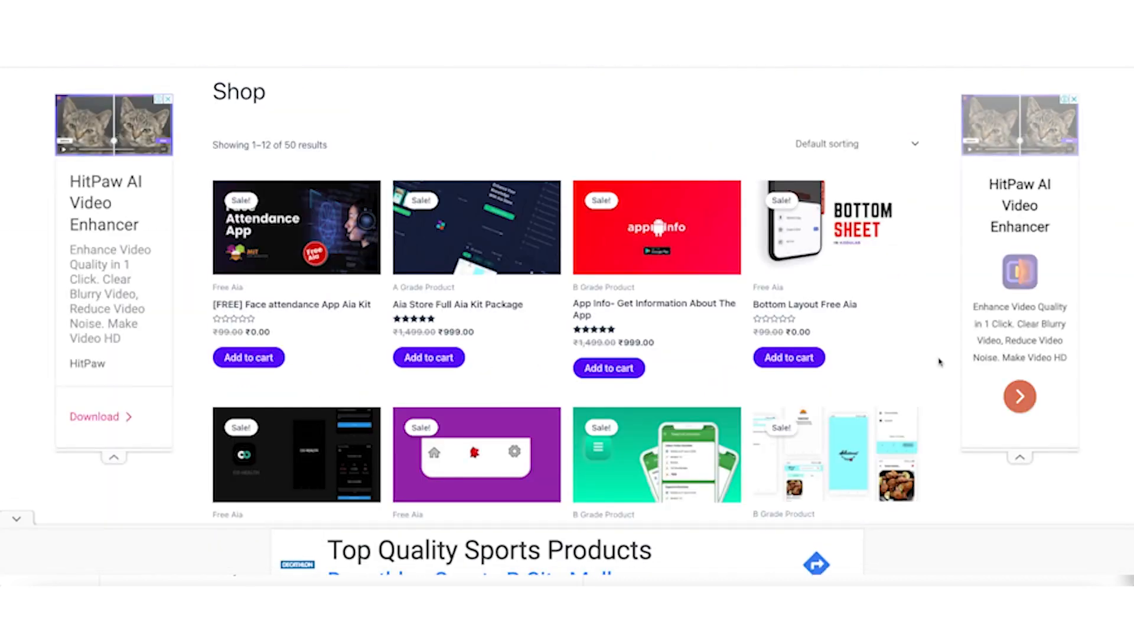
scroll(939, 361, down, 1)
scroll(939, 362, down, 3)
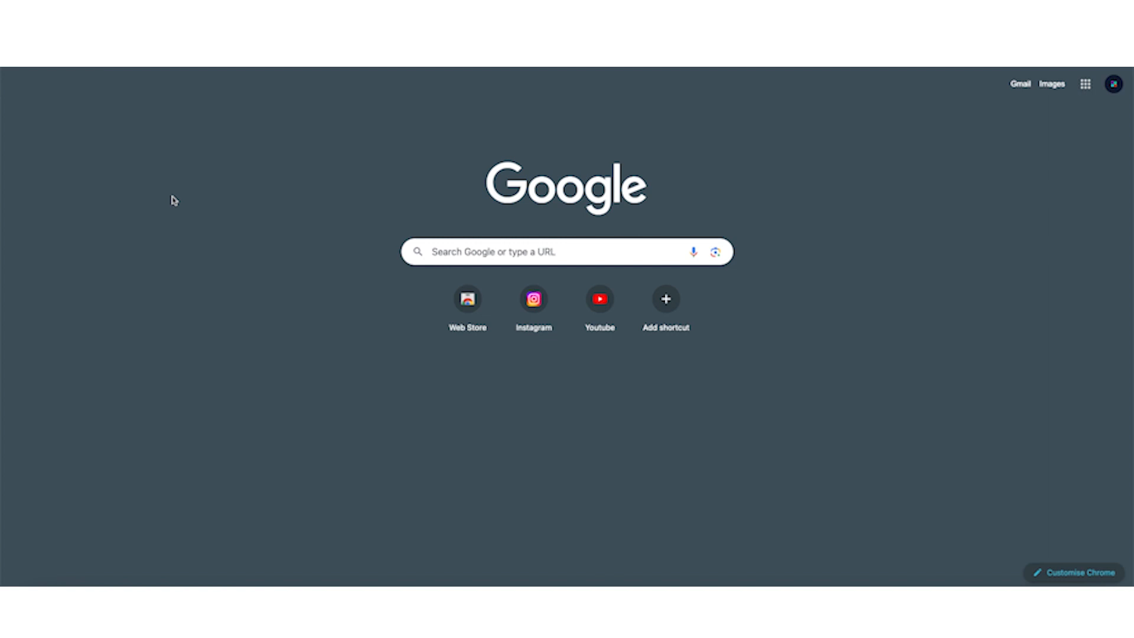
- Search the web for firebase and open the Firebase console through its official website
text(f)
key(Return)
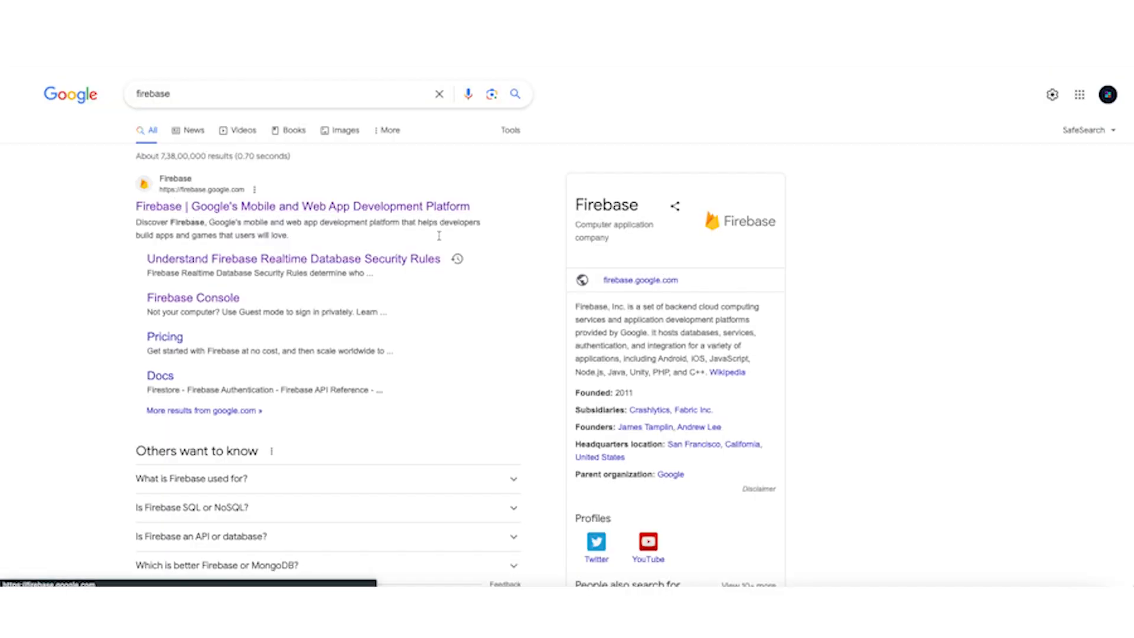
click(622, 281)
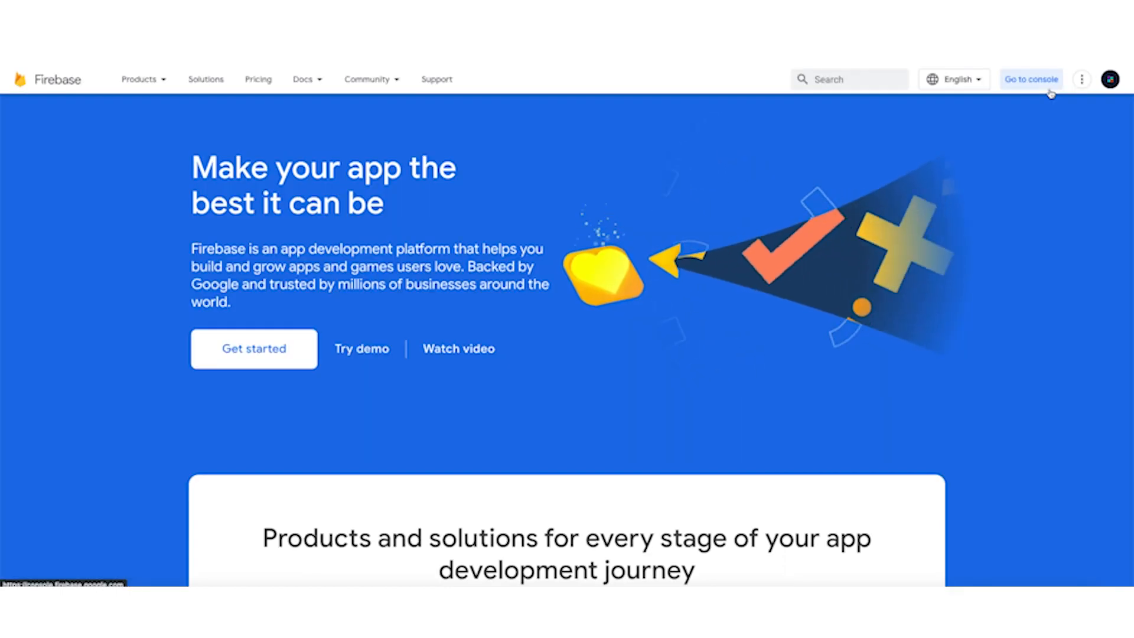
click(1049, 90)
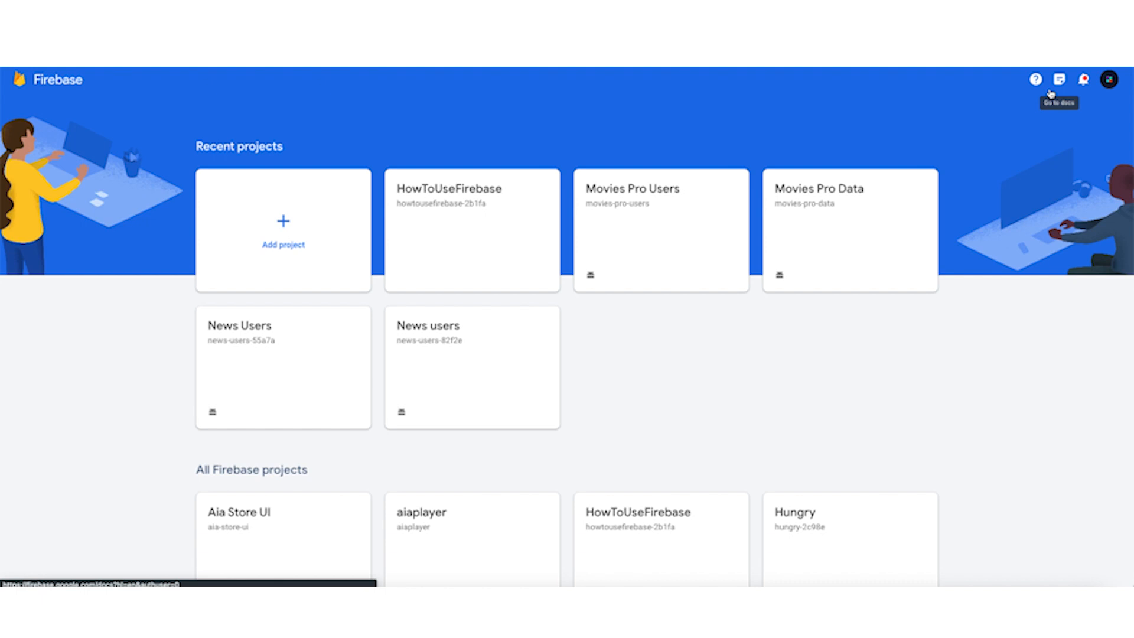
- Start a new Firebase project named "my firebseproject" and proceed to the Google Analytics options
click(321, 253)
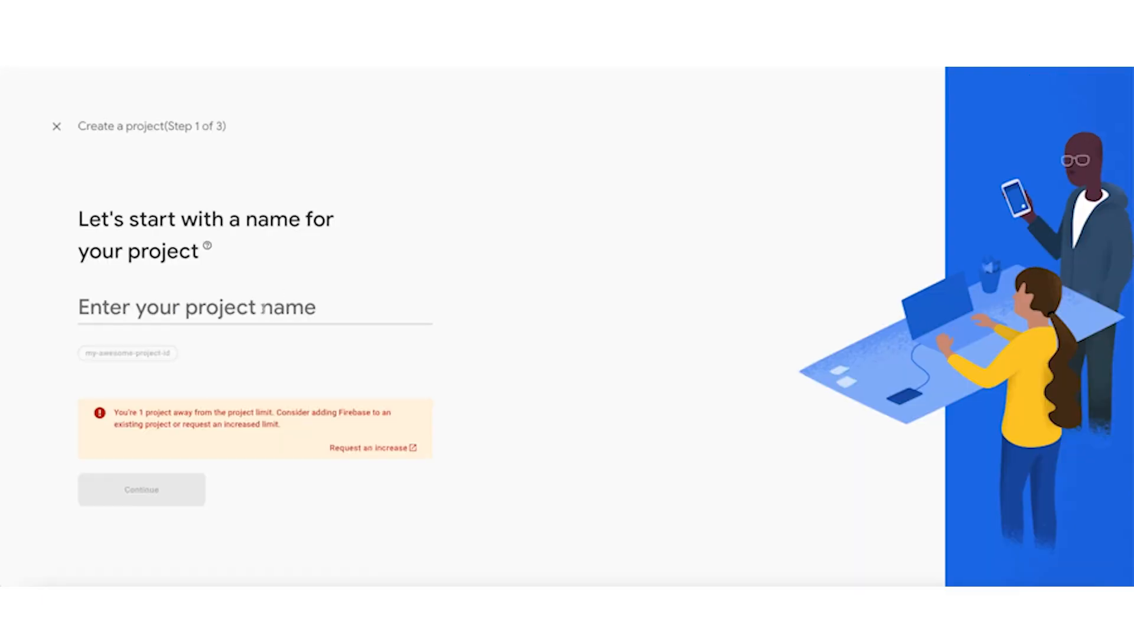
click(262, 308)
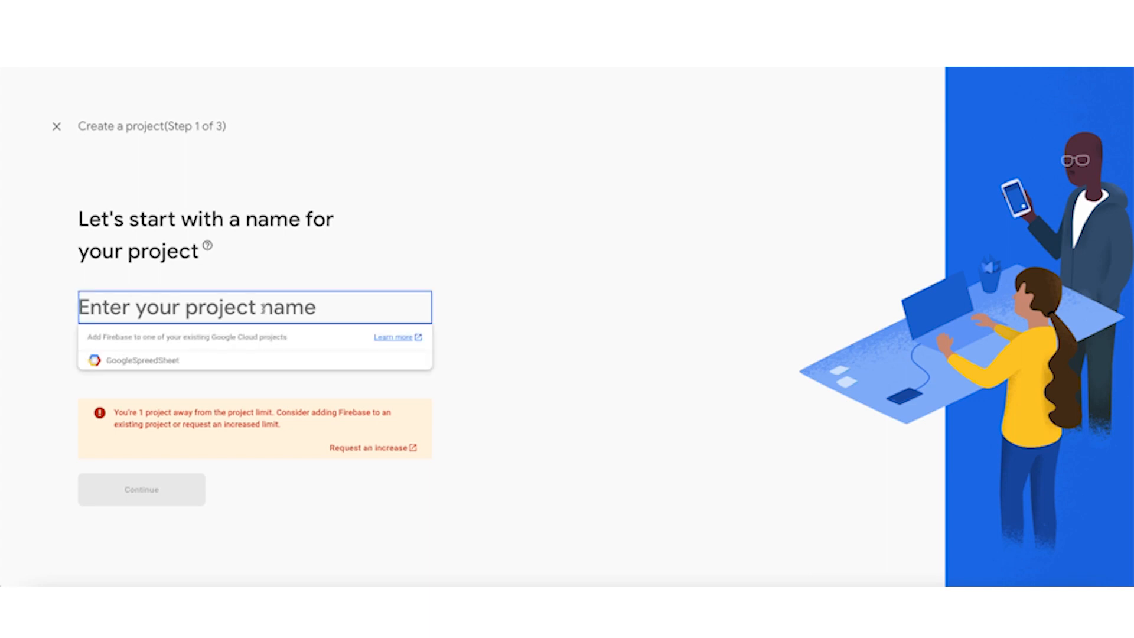
text(my firebseproject)
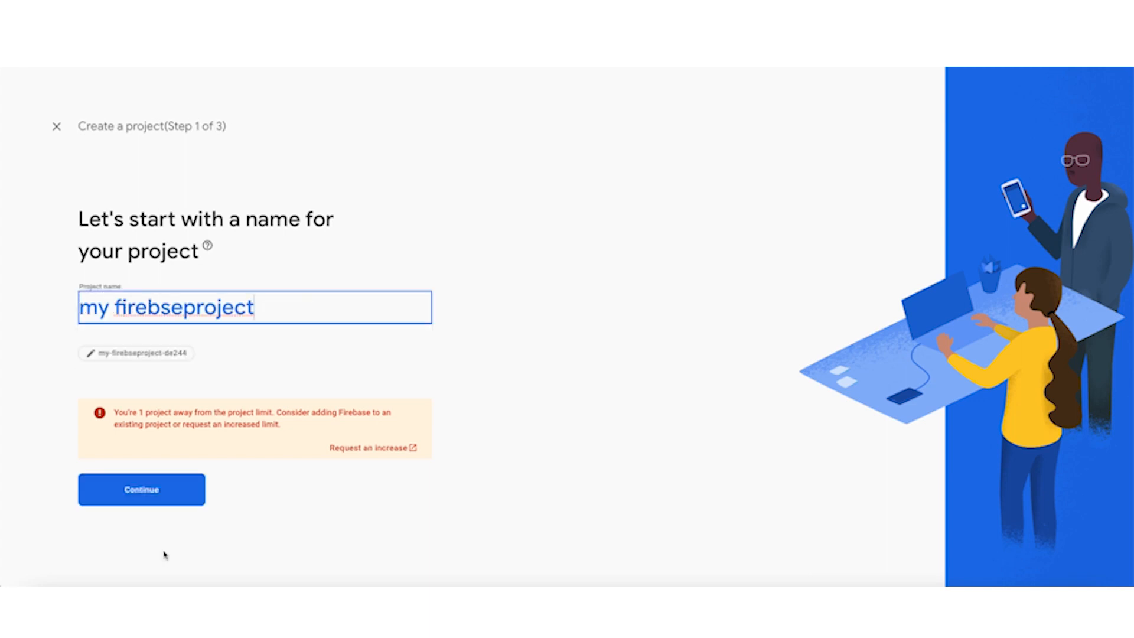
click(150, 494)
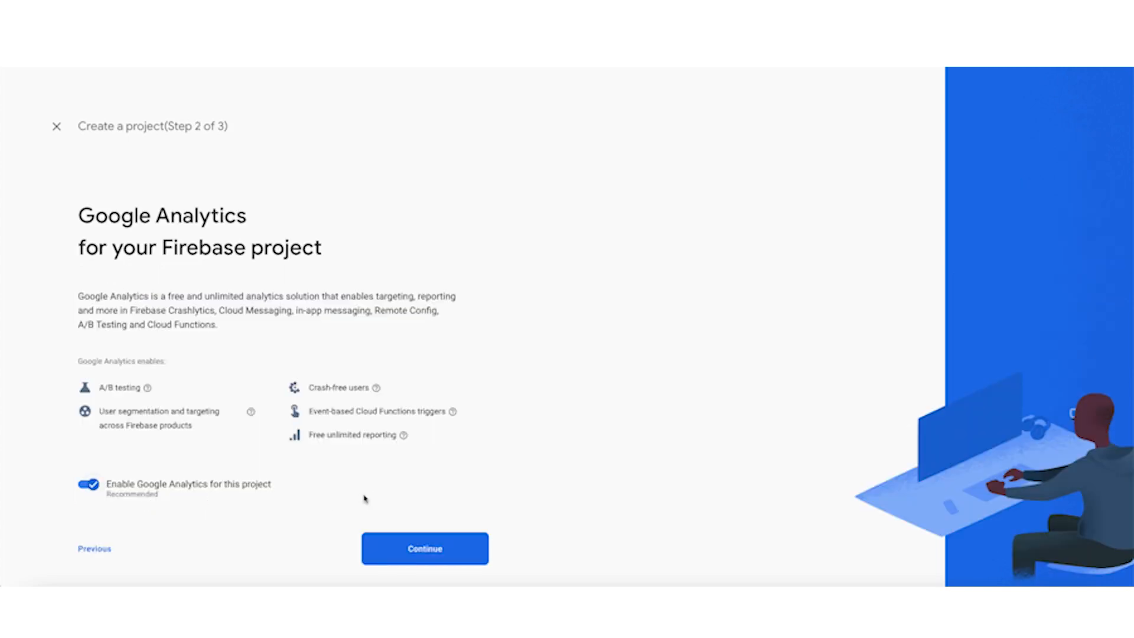
- Keep Google Analytics enabled with Default Account for Firebase, create the project and continue to its overview
scroll(372, 493, down, 1)
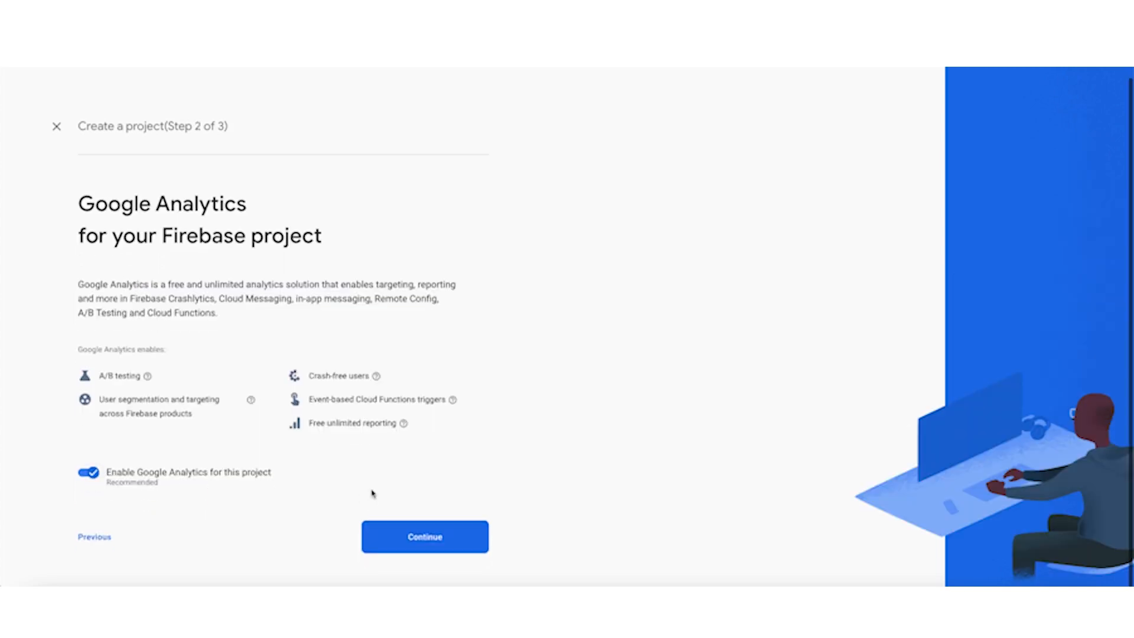
click(435, 541)
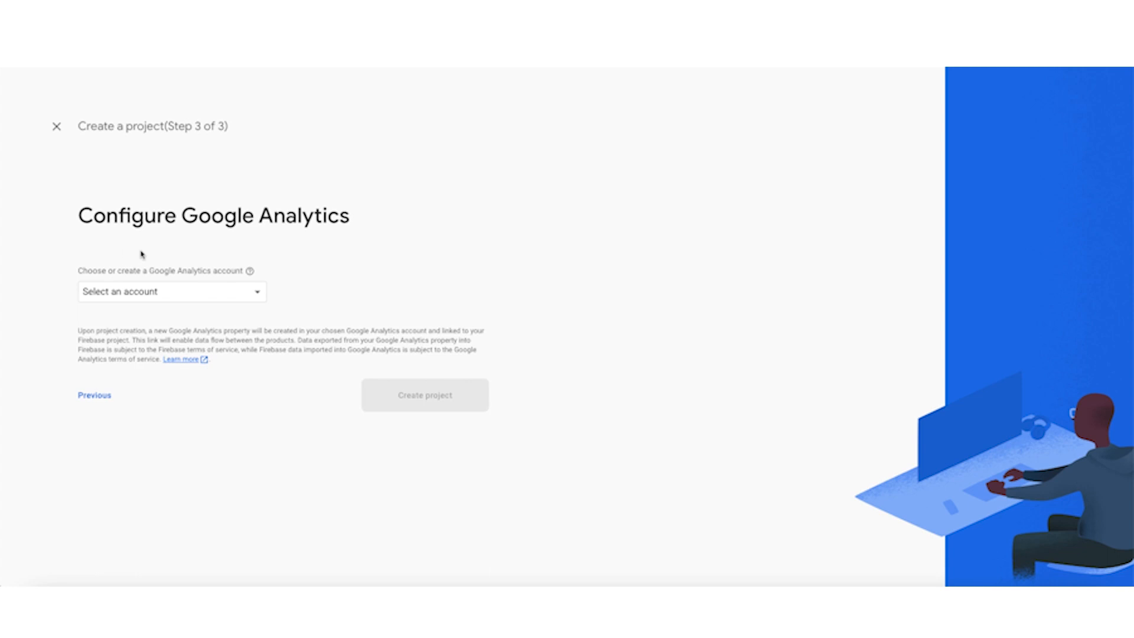
click(153, 296)
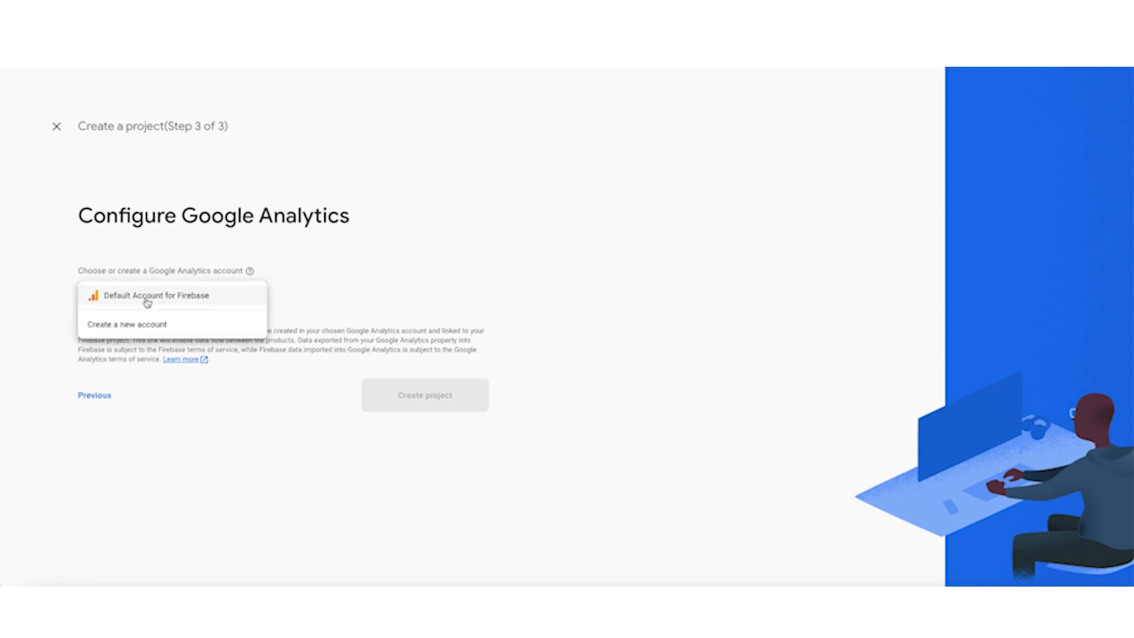
click(139, 298)
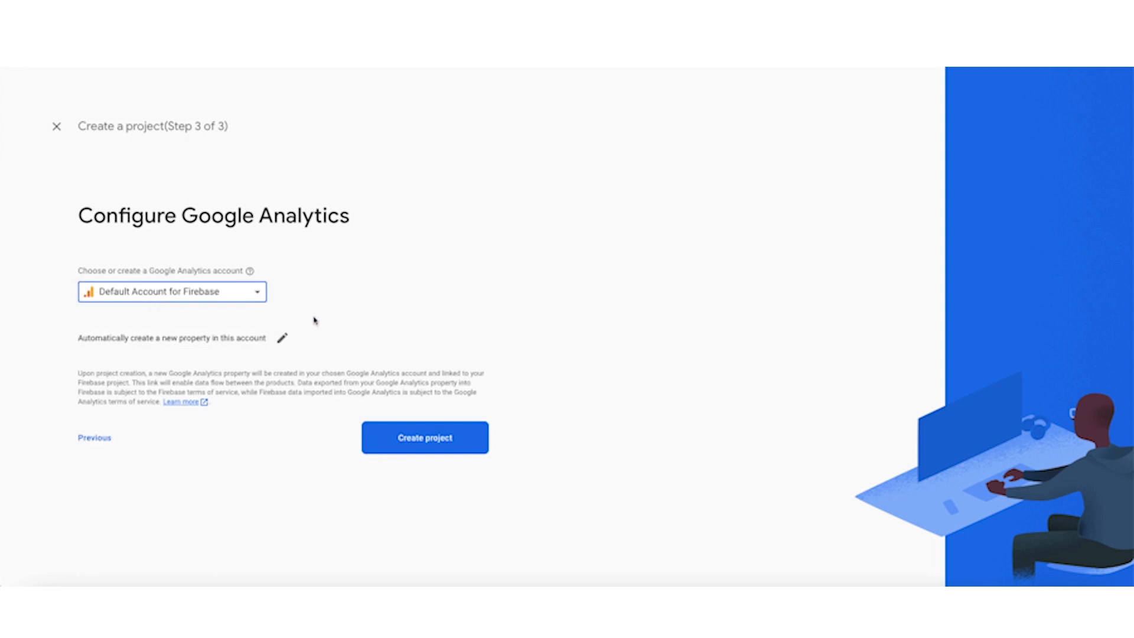
click(396, 444)
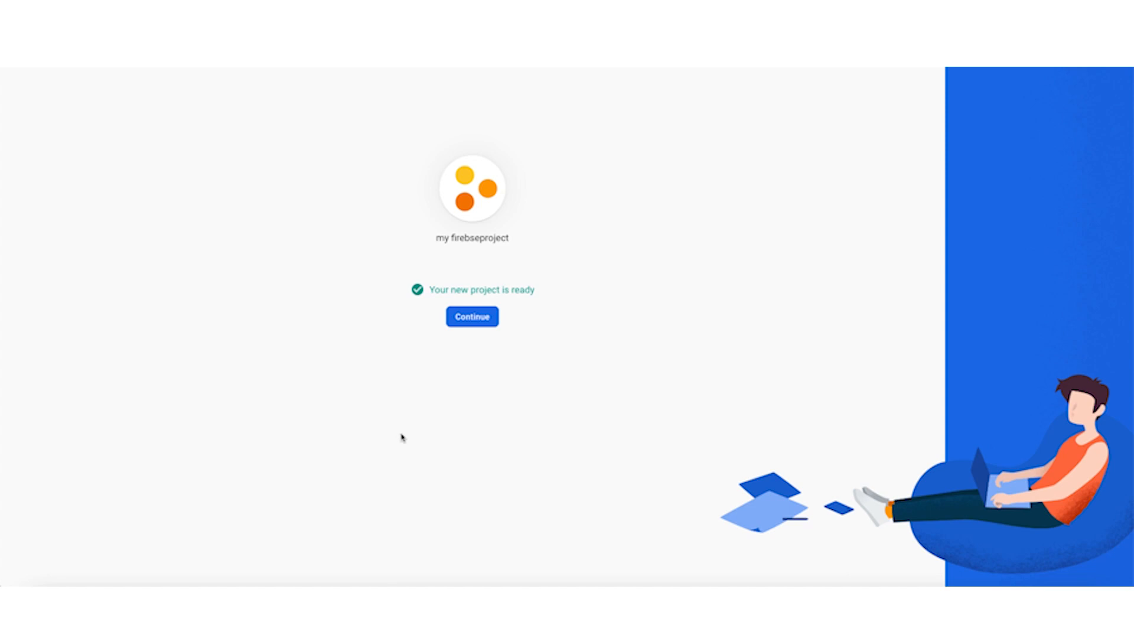
click(473, 318)
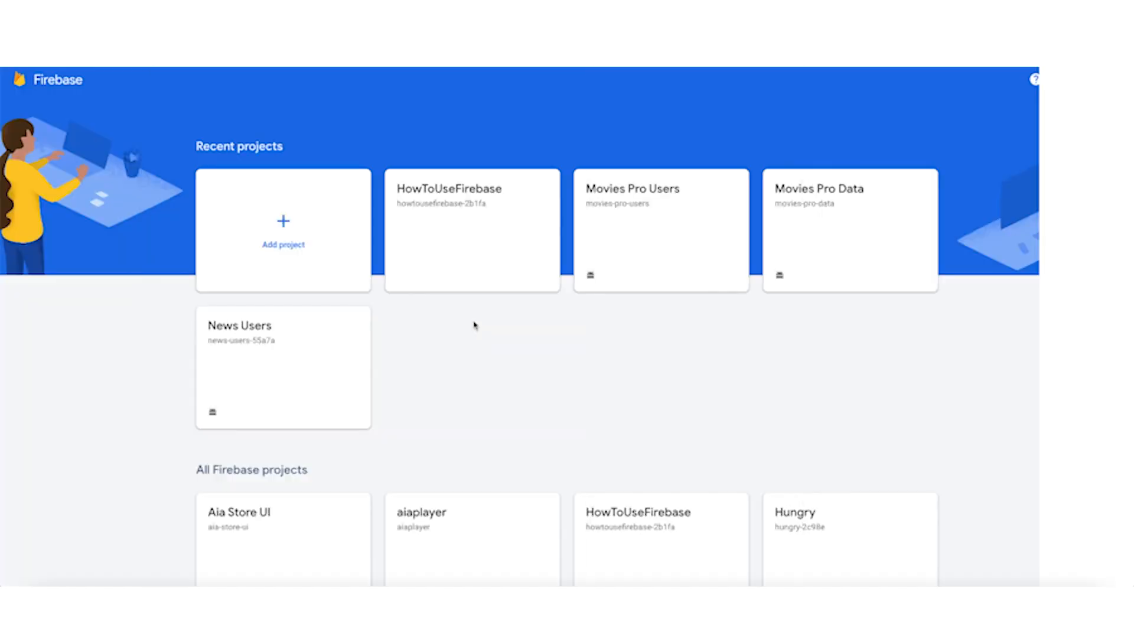
click(369, 335)
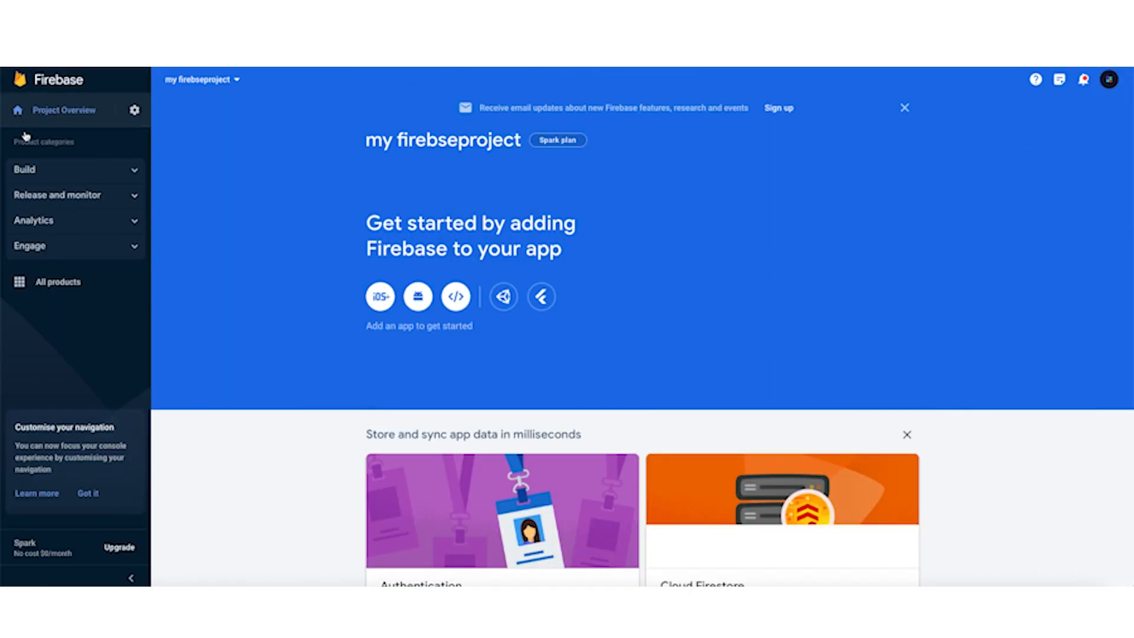
click(42, 171)
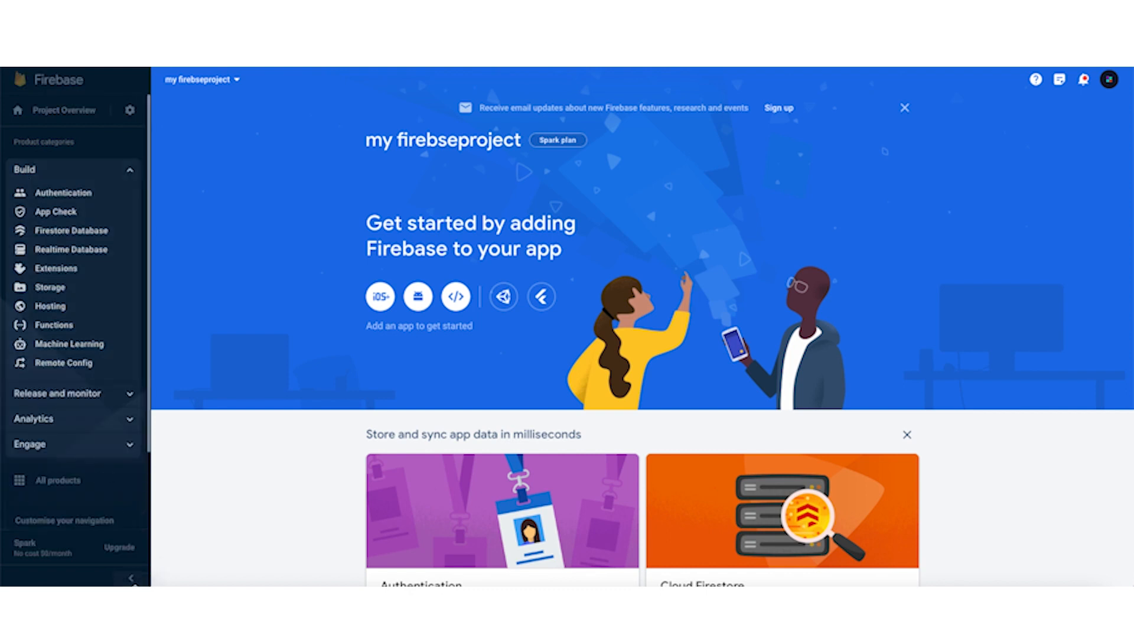
click(130, 579)
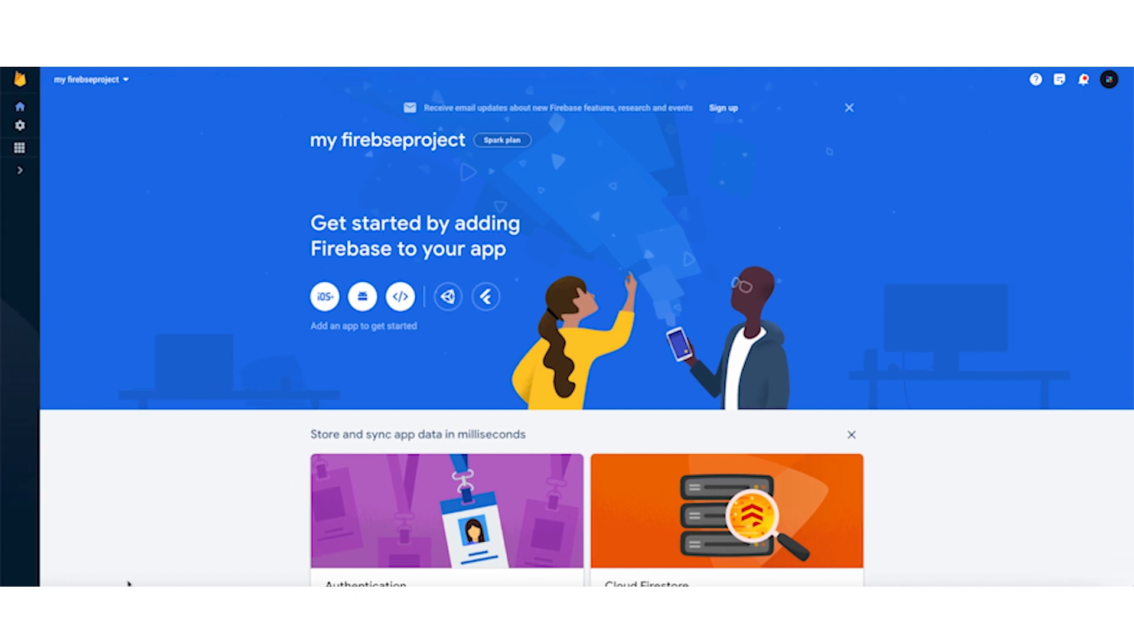
click(20, 173)
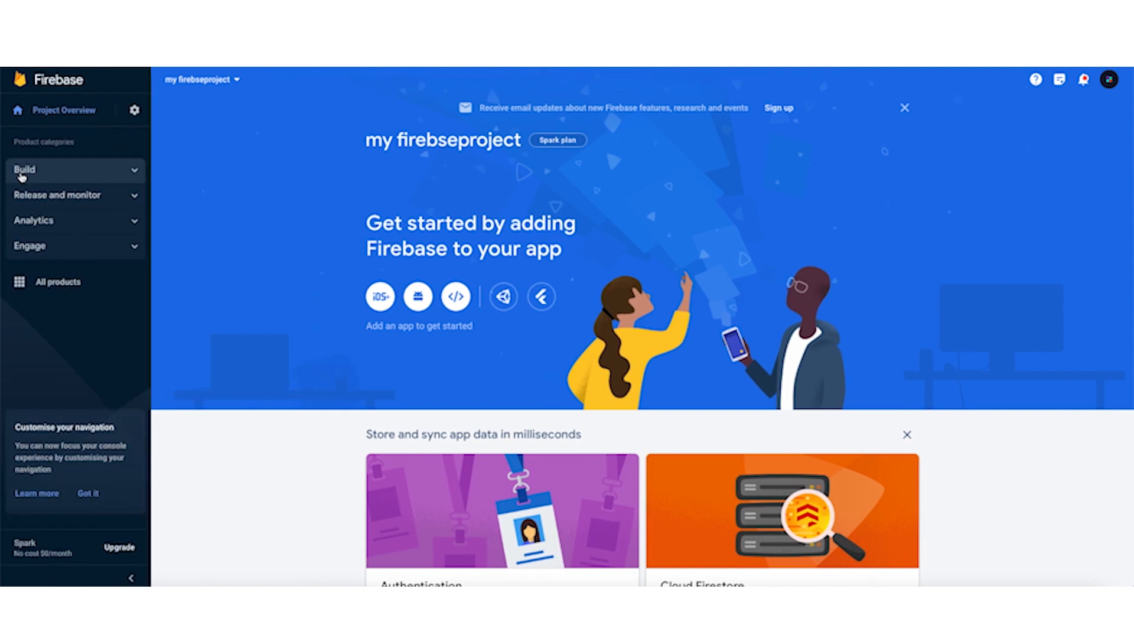
- Create a Realtime Database located in United States (us-central1) in locked mode and open its security rules
click(137, 172)
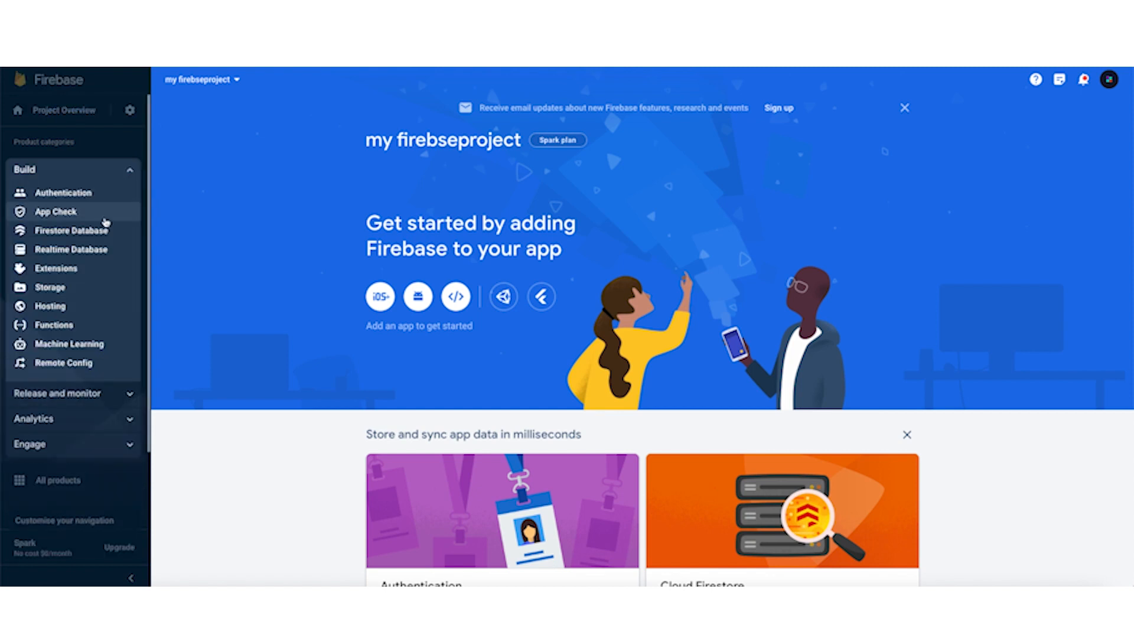
click(51, 251)
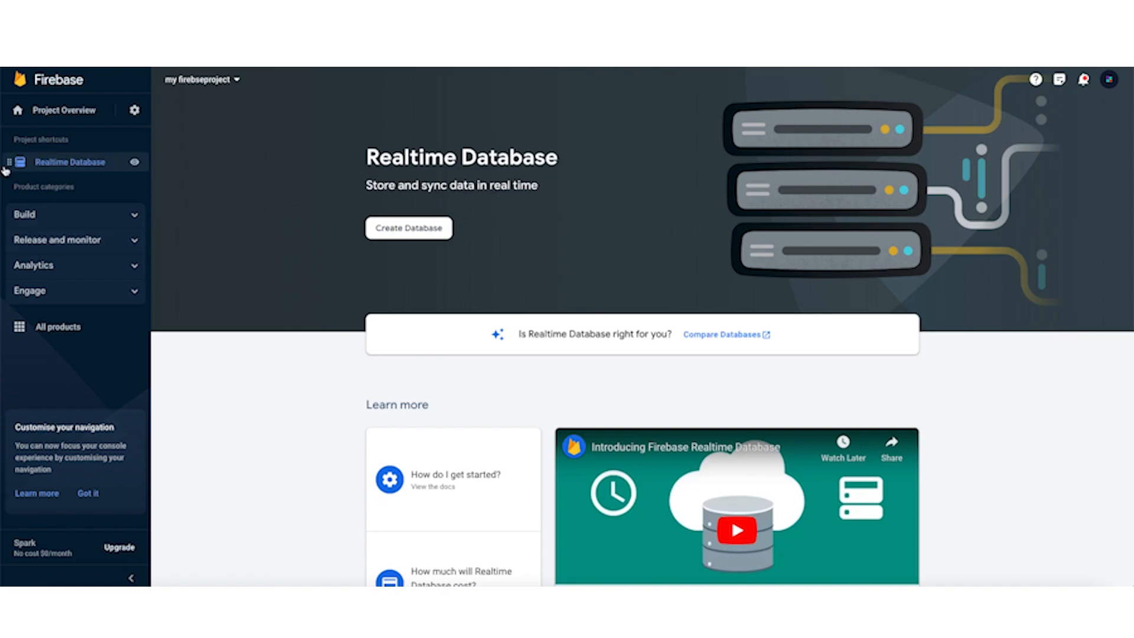
click(426, 234)
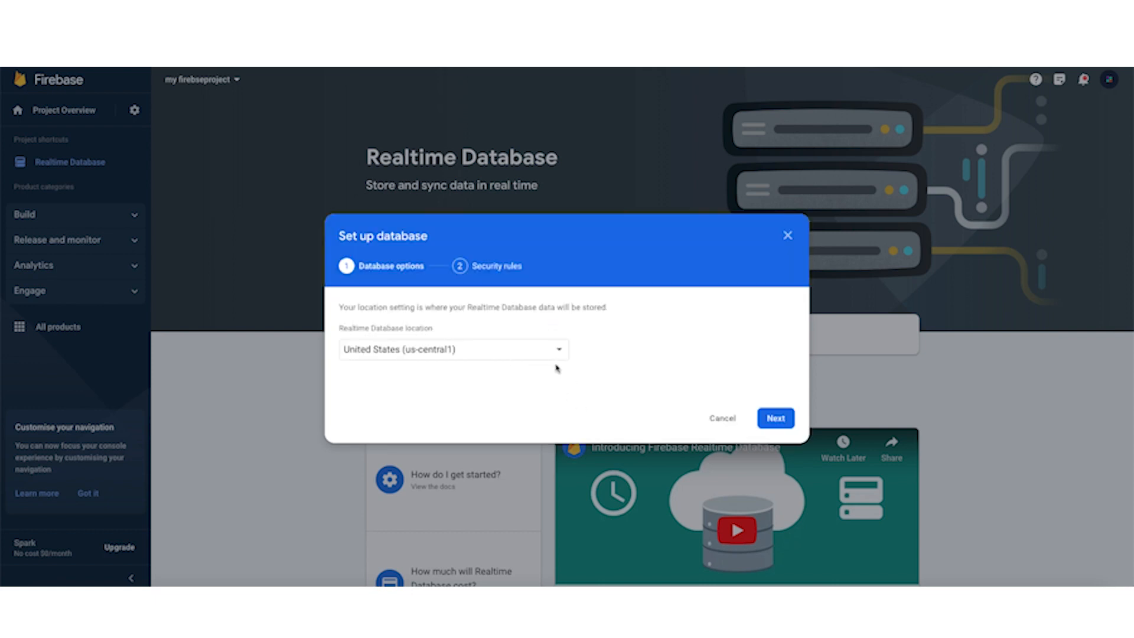
click(777, 418)
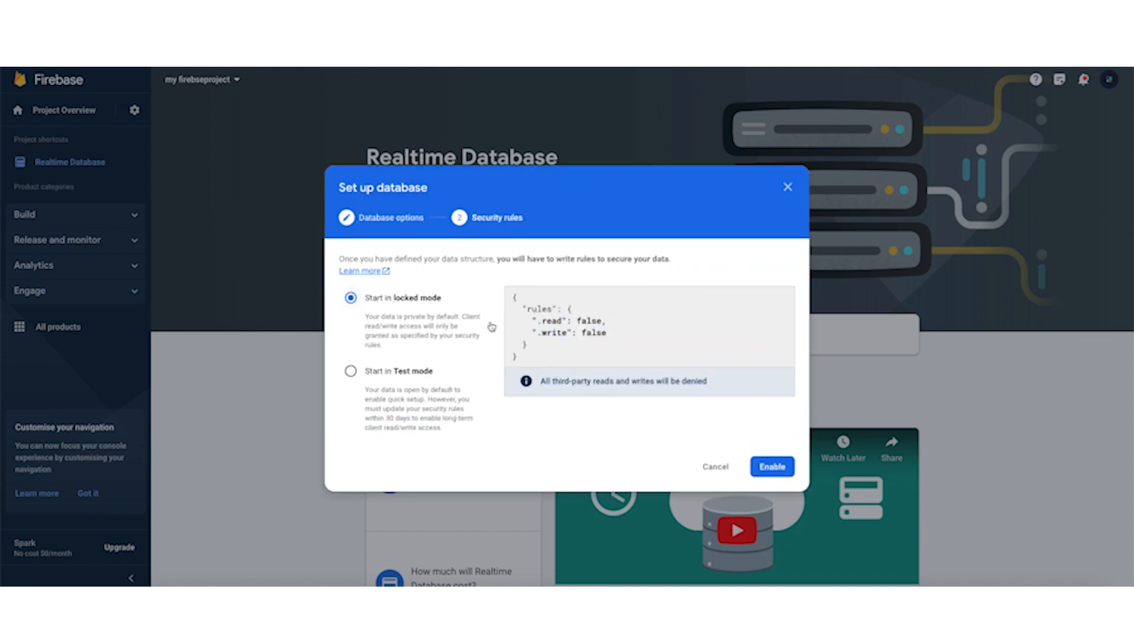
click(785, 472)
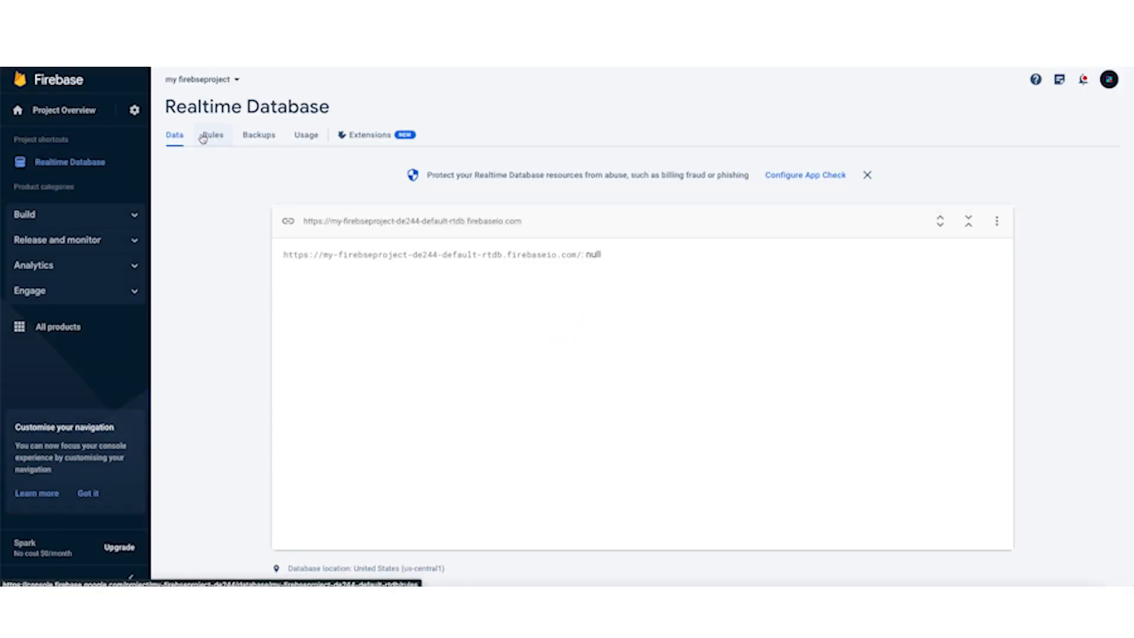
click(204, 136)
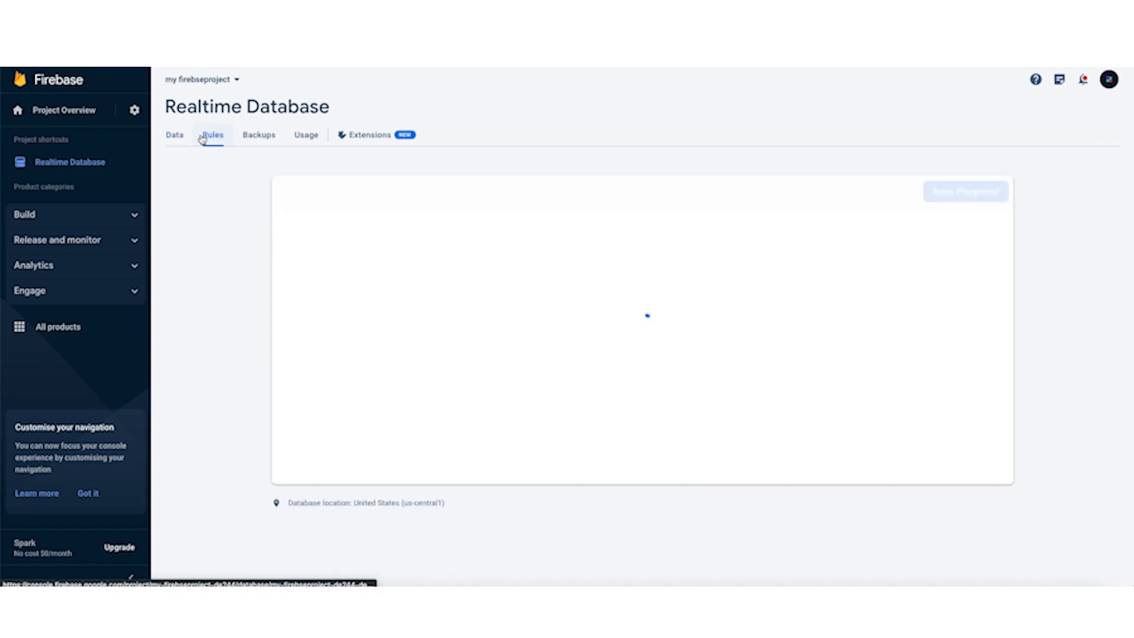
- Set the database's .read and .write rules to true and publish them
click(410, 328)
key(BackSpace)
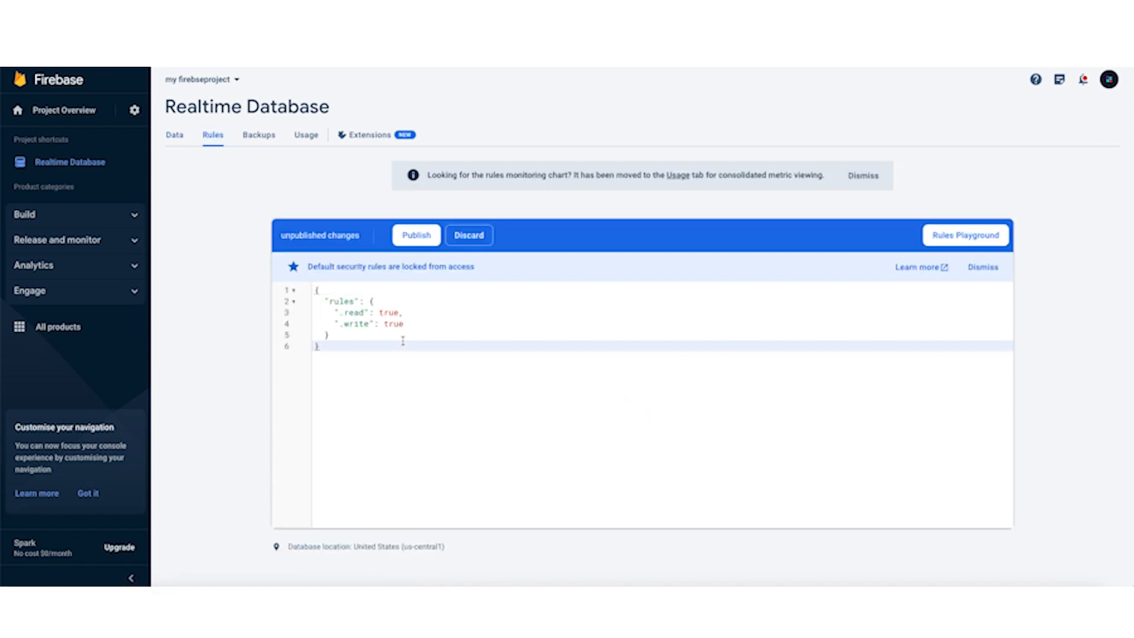
click(405, 235)
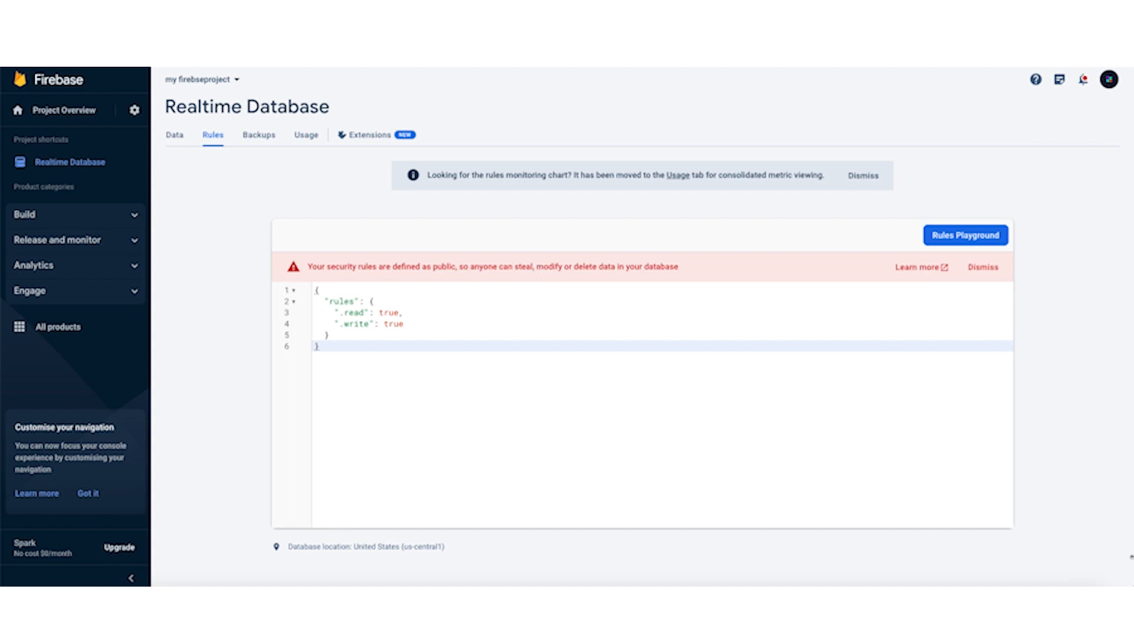
- Replace all database rules with the ones copied from the note, setting .read and .write to "true", publish them and minimise the note
click(1056, 592)
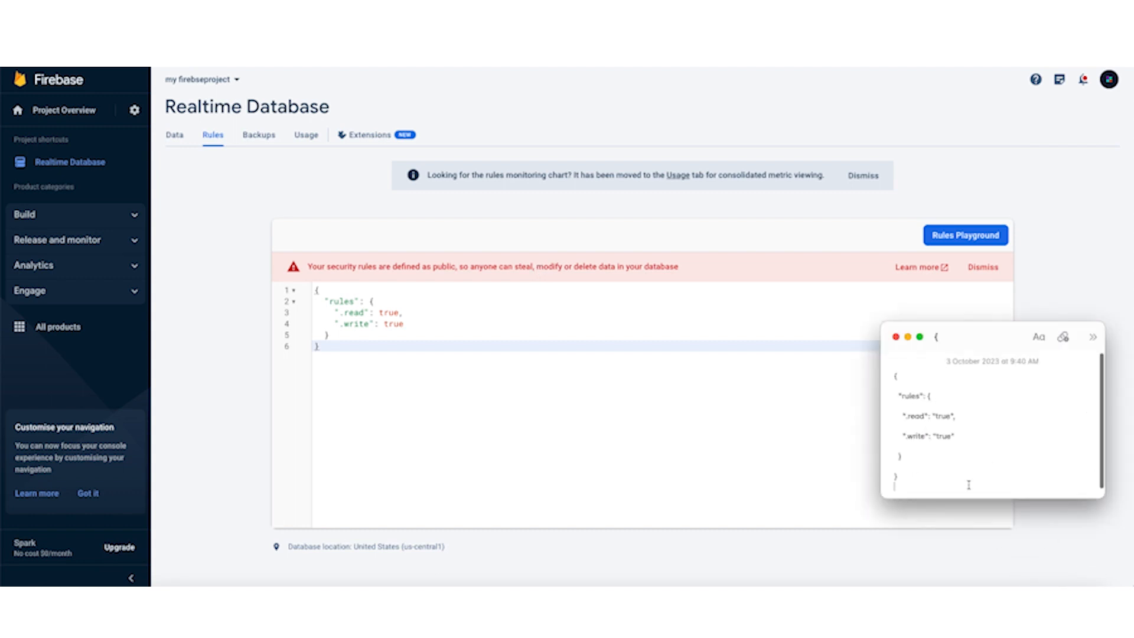
key(super+a)
key(super+c)
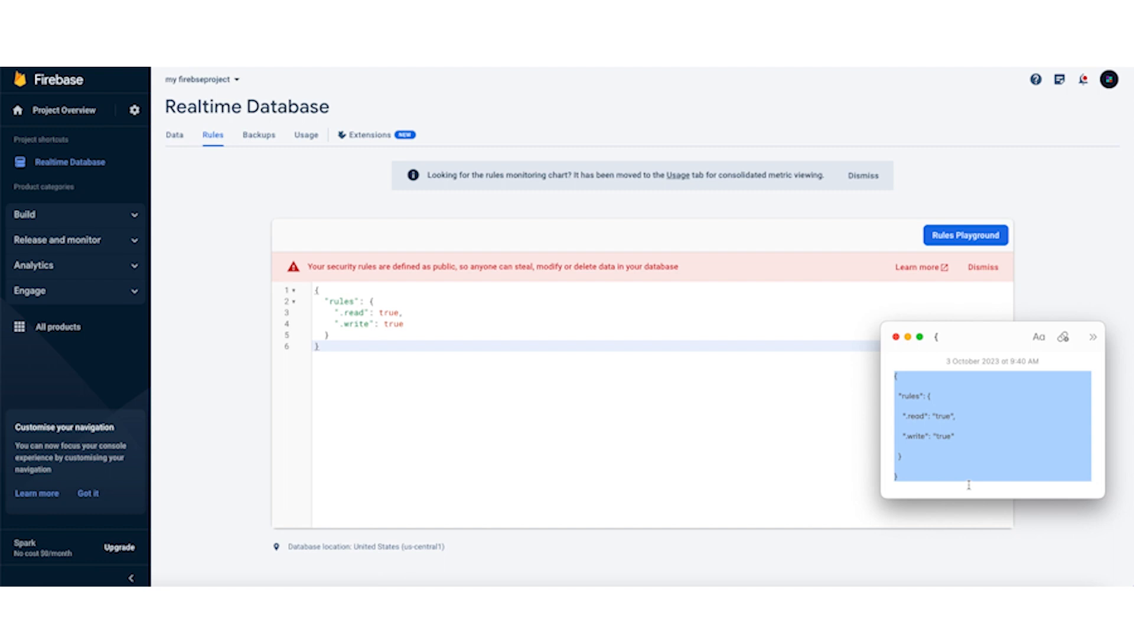
click(589, 470)
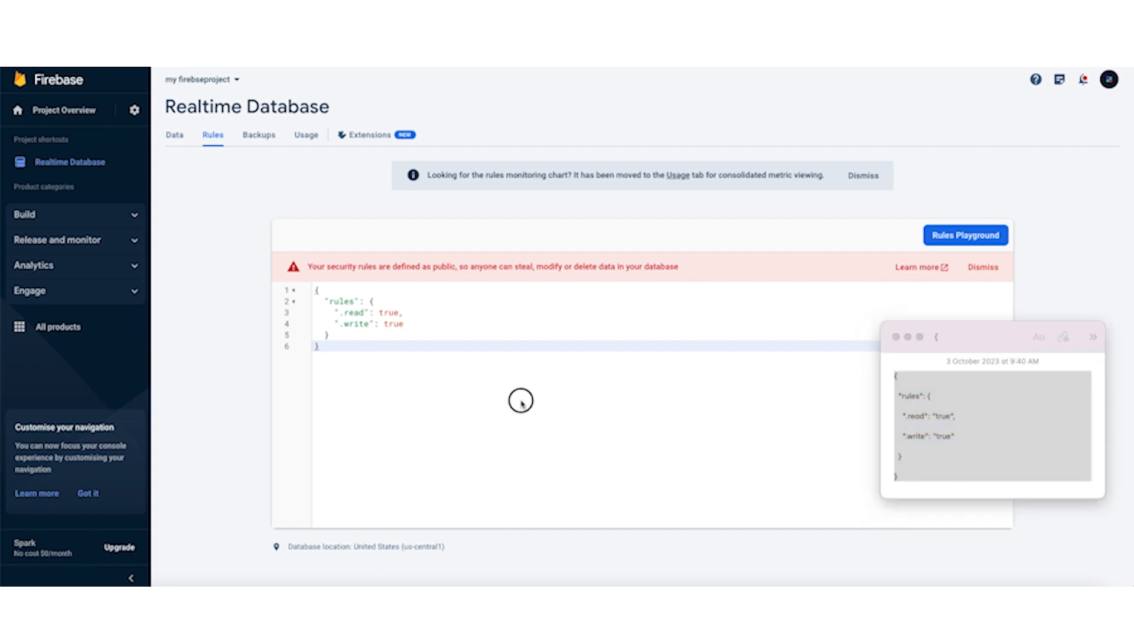
right_click(483, 348)
drag(436, 348, 282, 292)
key(super+v)
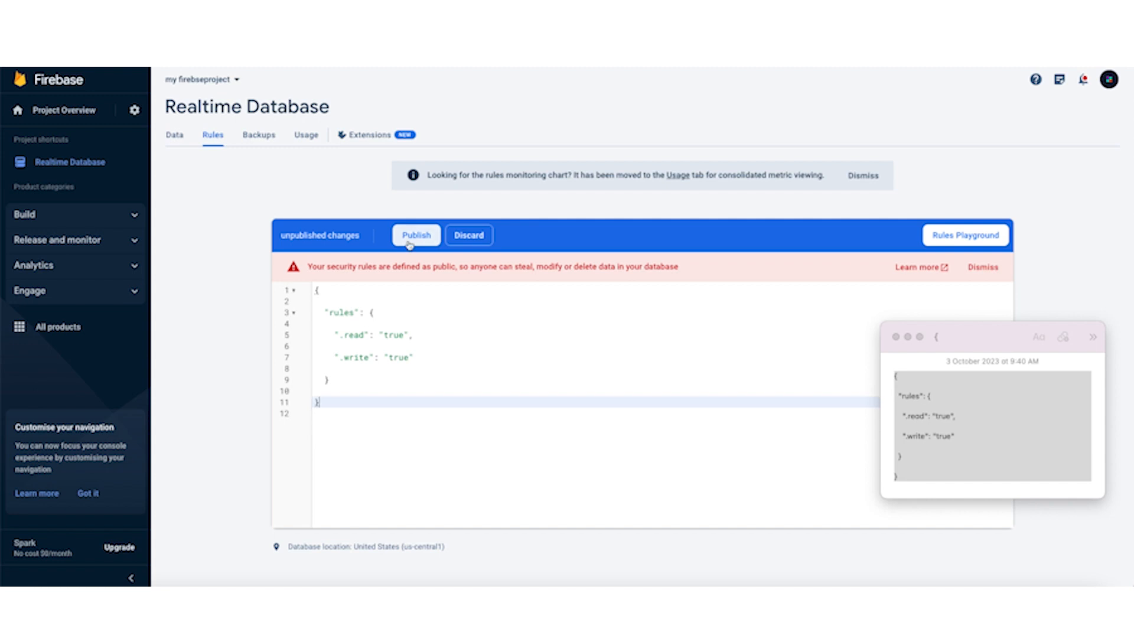
click(412, 236)
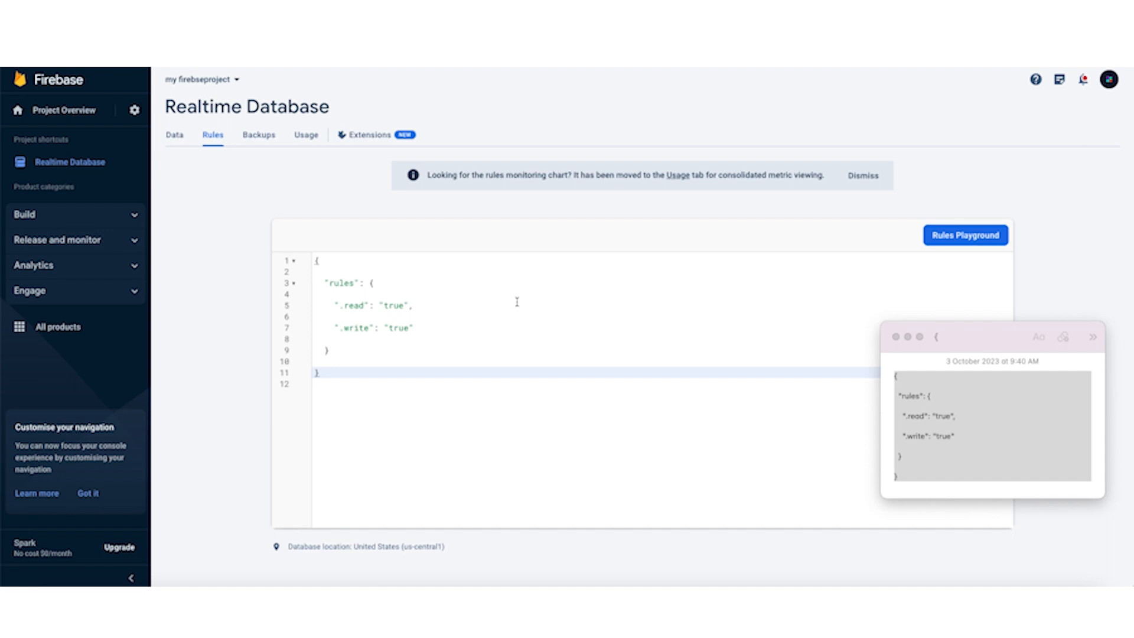
click(908, 337)
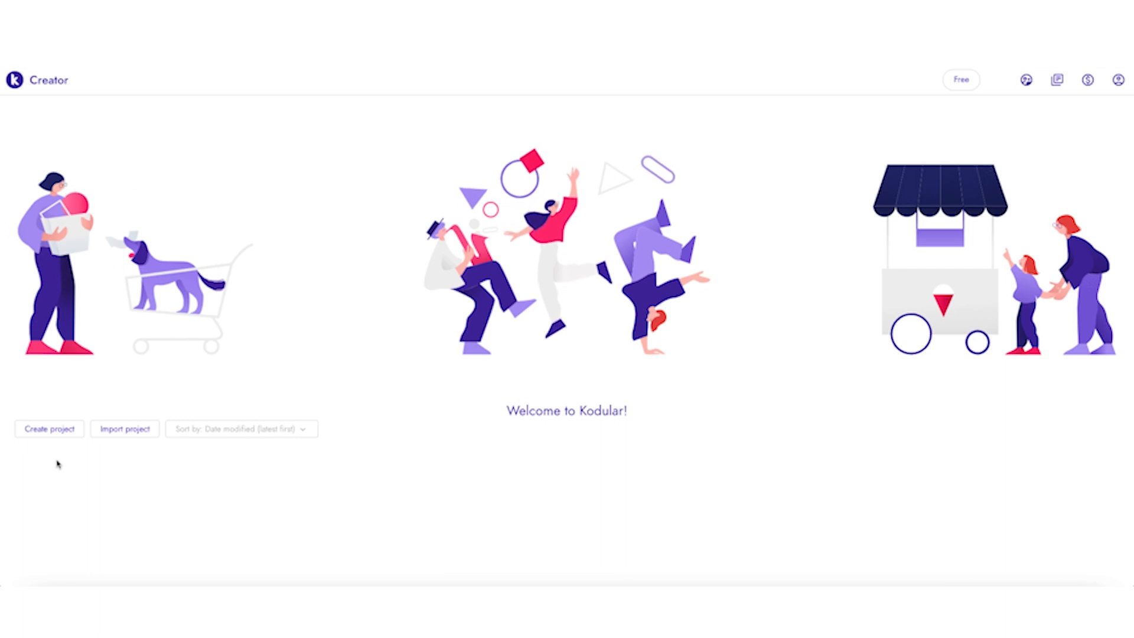
- Switch to Kodular Creator and create a project named firebase with the app name demo
click(61, 435)
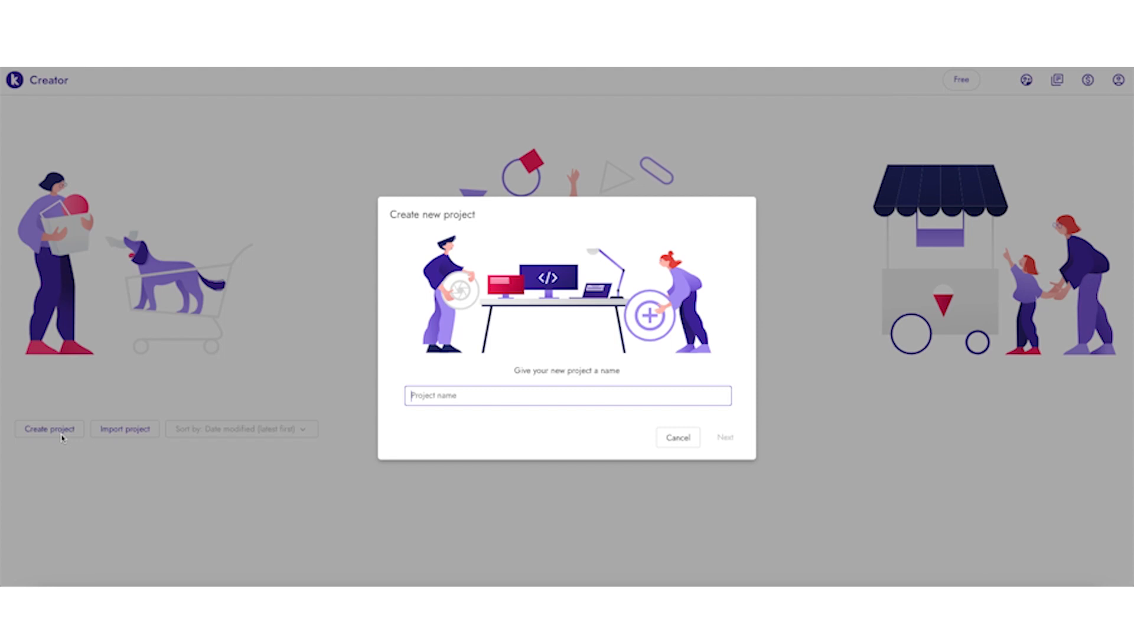
text(firebase)
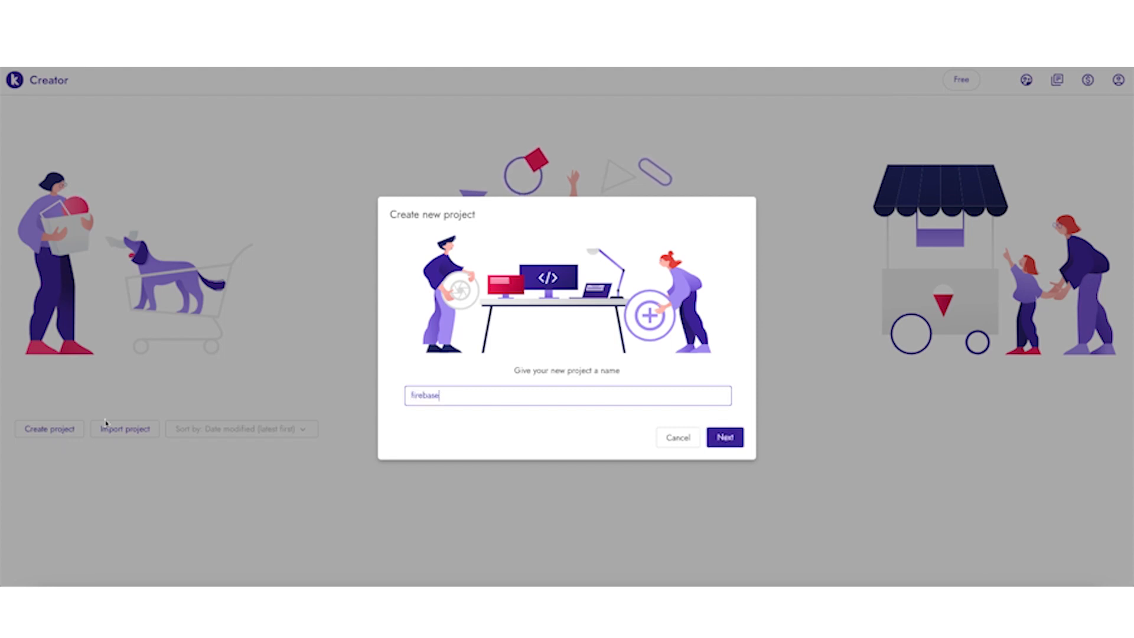
click(726, 438)
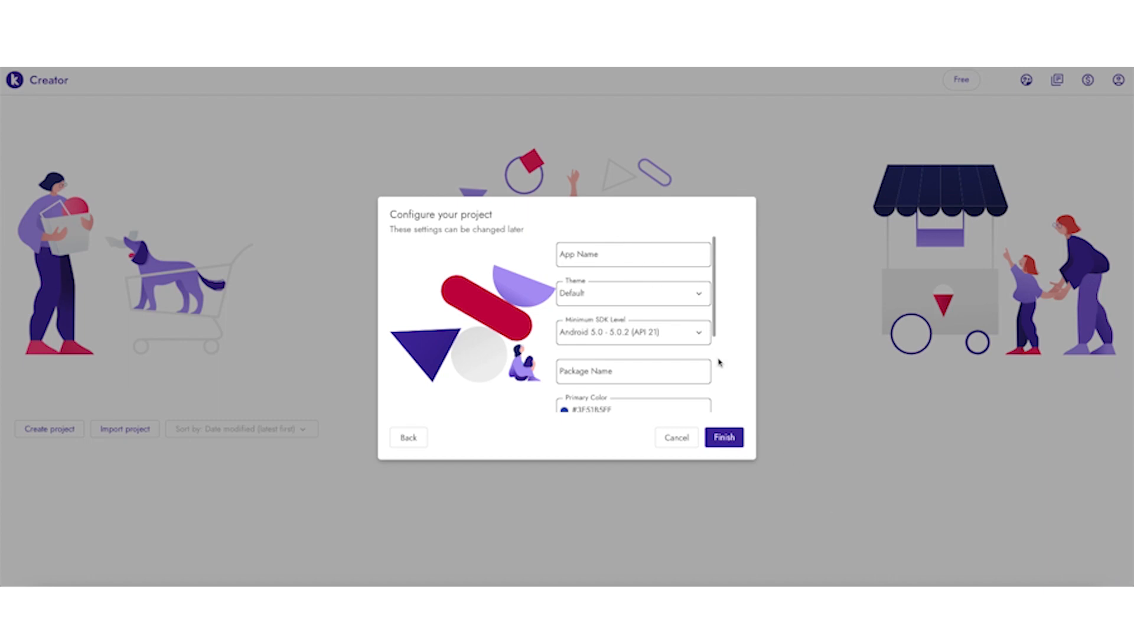
click(606, 254)
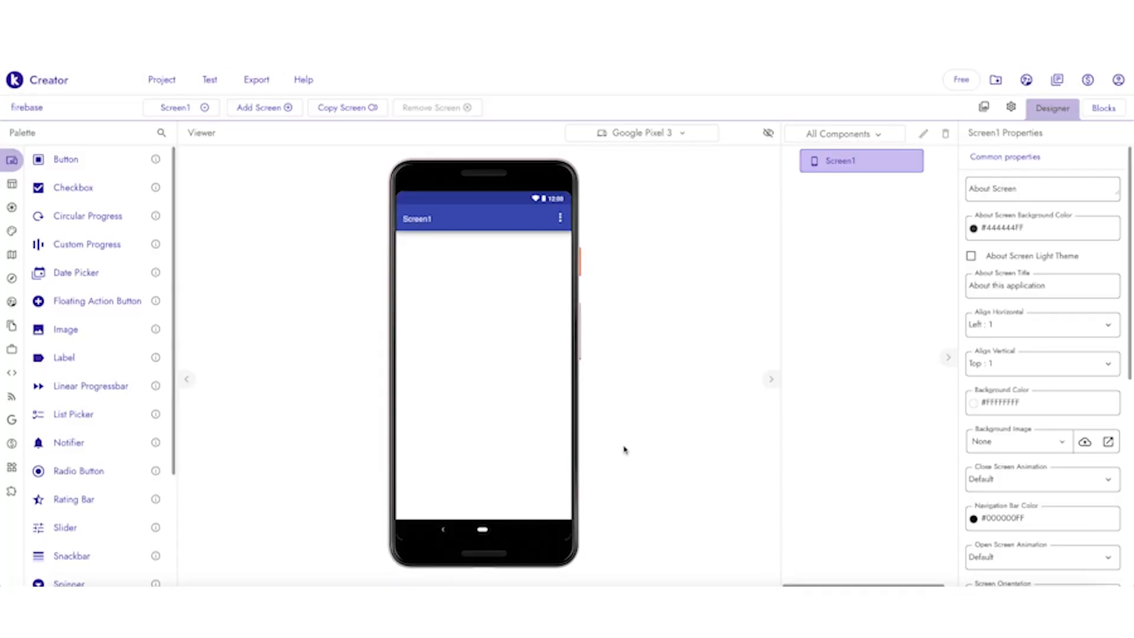
- Find the Firebase Database component by searching for "fire", add it to Screen1 and go to its Firebase Token property
click(160, 133)
text(fire)
click(71, 158)
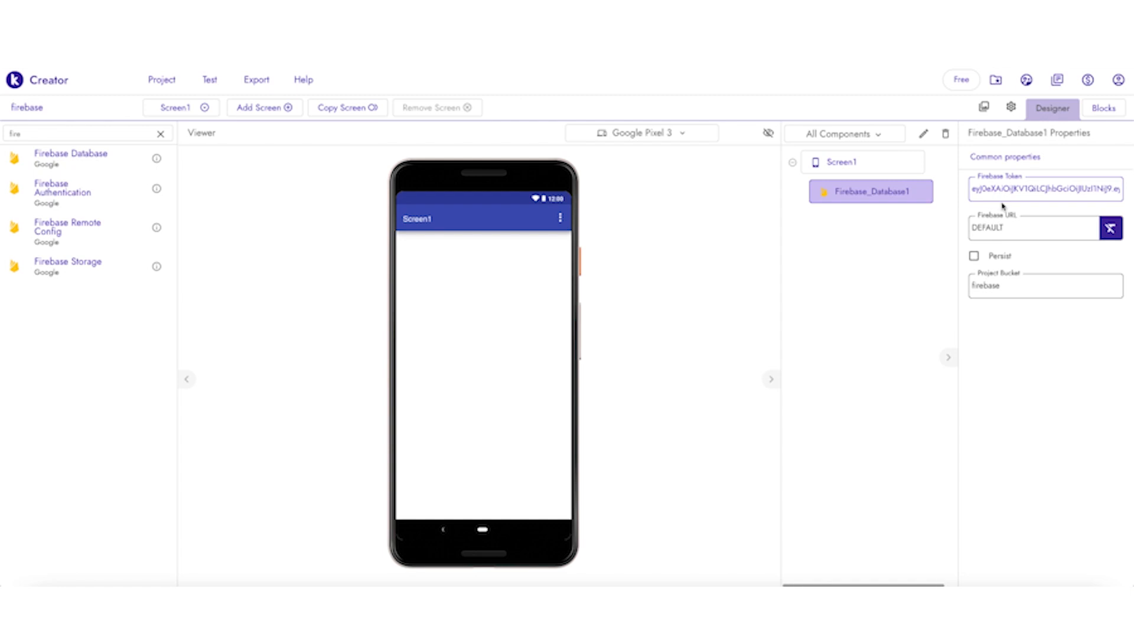
click(995, 187)
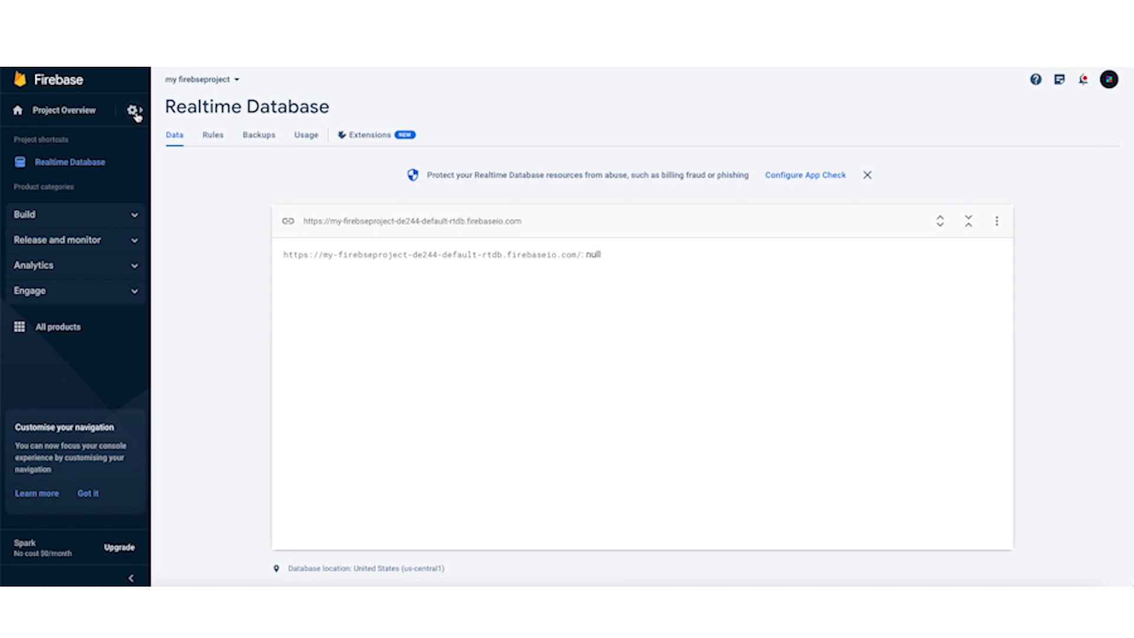
- Switch to the Firebase console, open the project's general settings and examine the Web API key entry
click(135, 111)
click(174, 118)
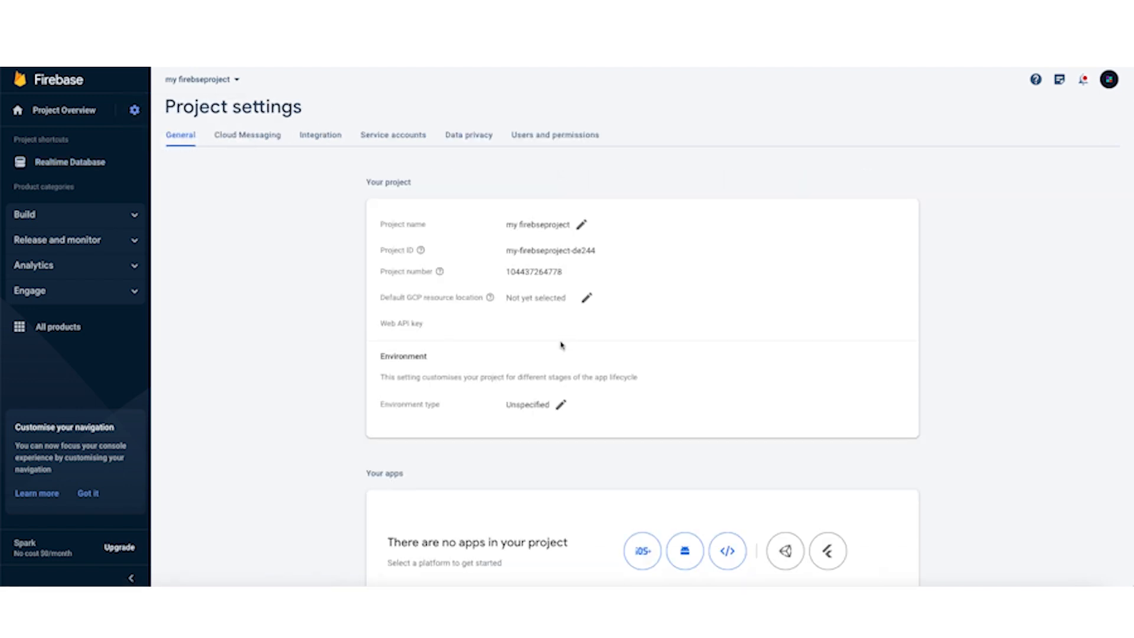
drag(382, 325, 420, 327)
scroll(671, 345, down, 1)
triple_click(523, 300)
click(523, 299)
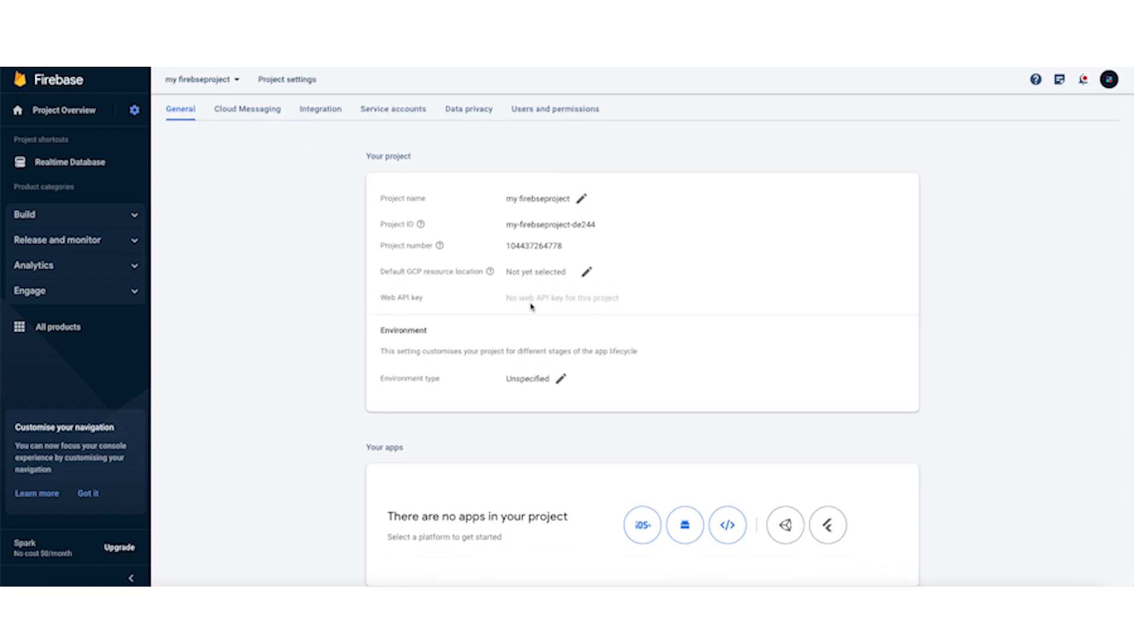
scroll(521, 268, down, 1)
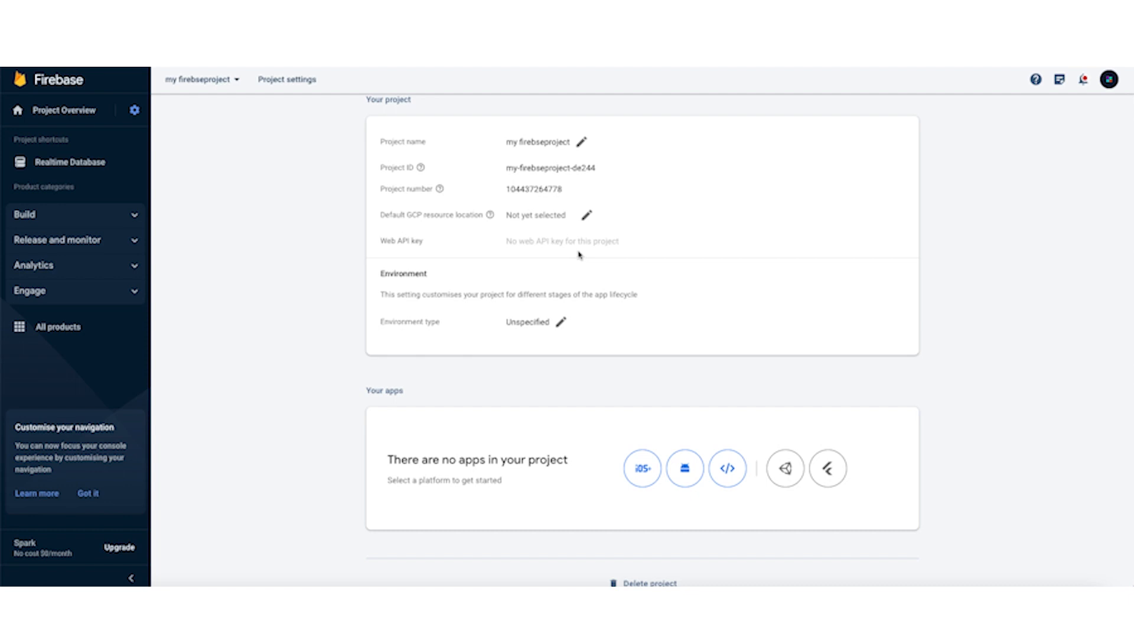
- Start adding an Android app in Firebase, and in Kodular's publishing settings set the package name to com.demo and copy it
click(685, 468)
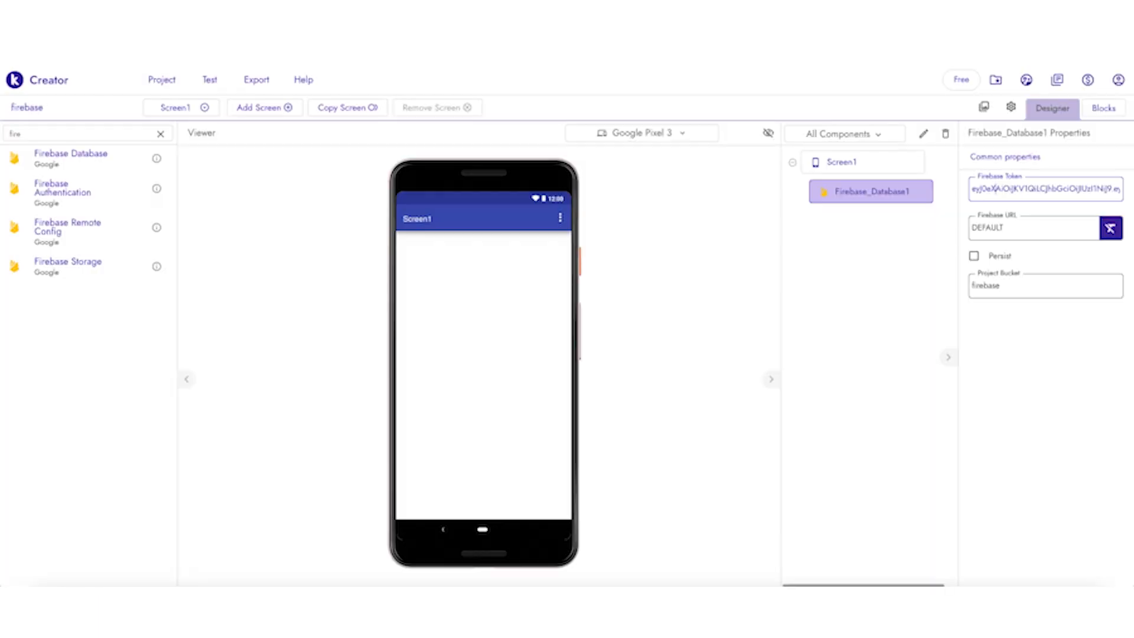
click(1010, 106)
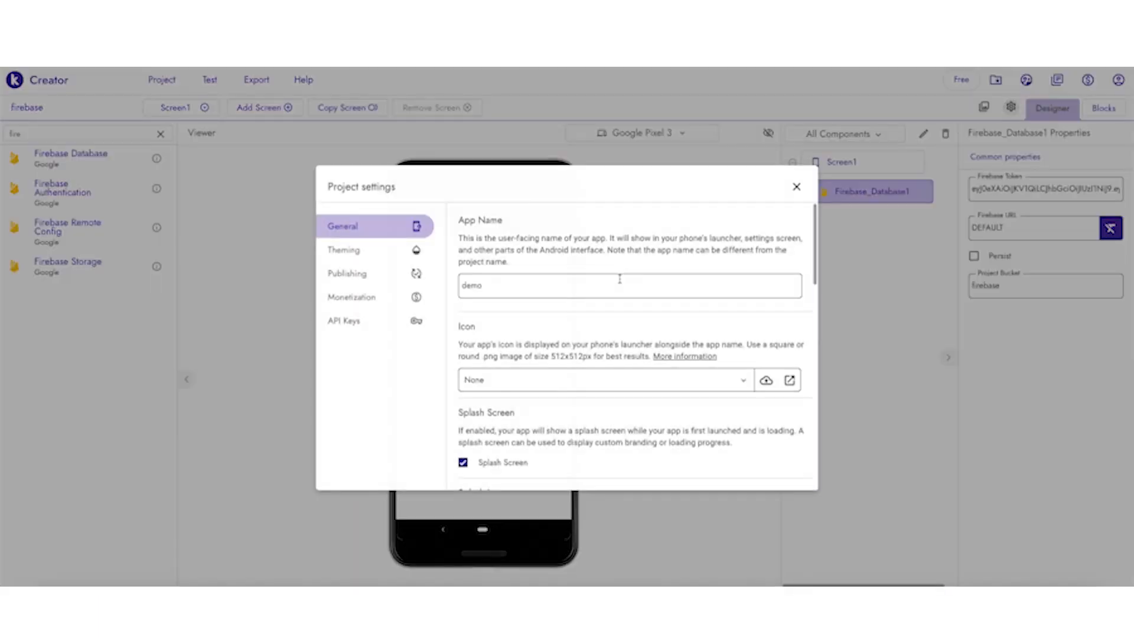
click(414, 275)
click(488, 378)
text(com.demo)
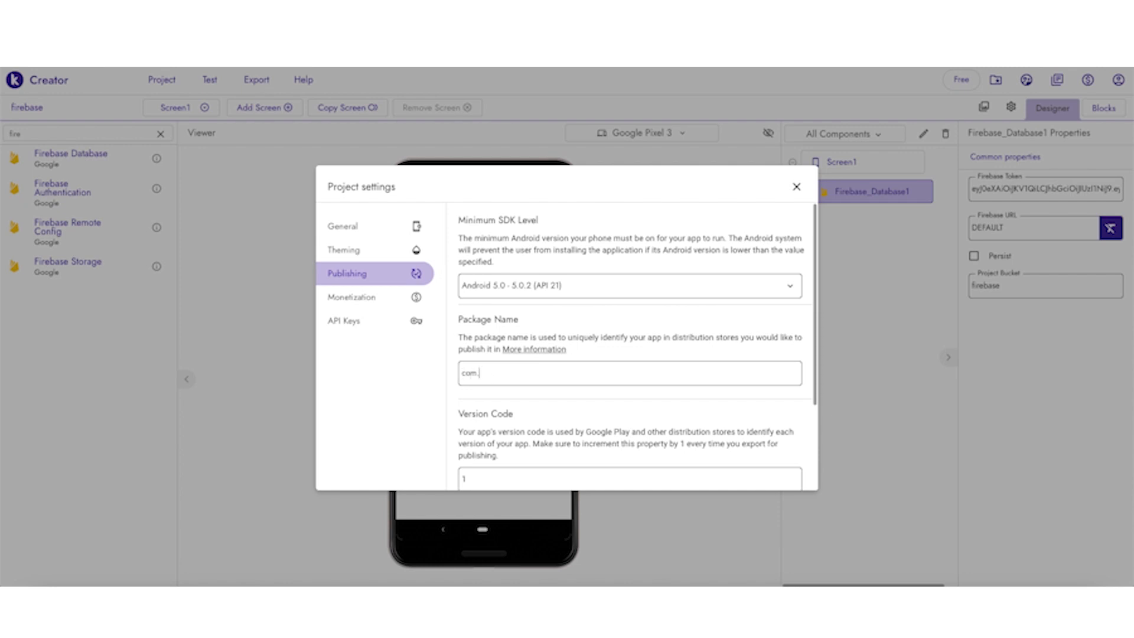
key(ctrl+a)
key(ctrl+c)
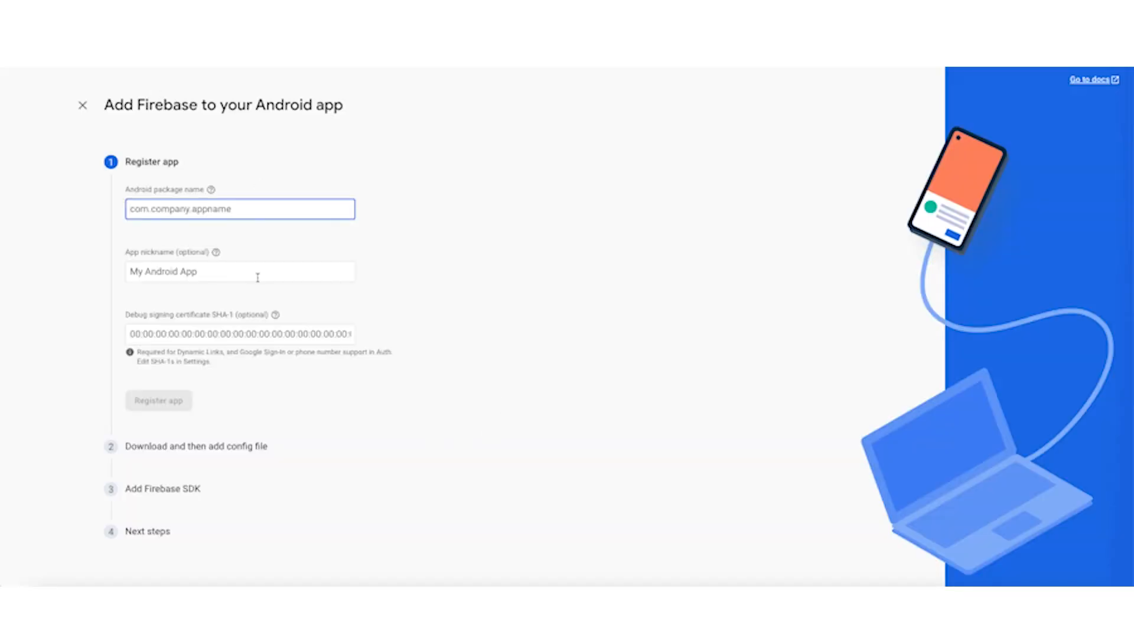
- Paste com.demo as the Android package name in Firebase and register the app without a nickname
click(240, 273)
click(247, 214)
key(ctrl+v)
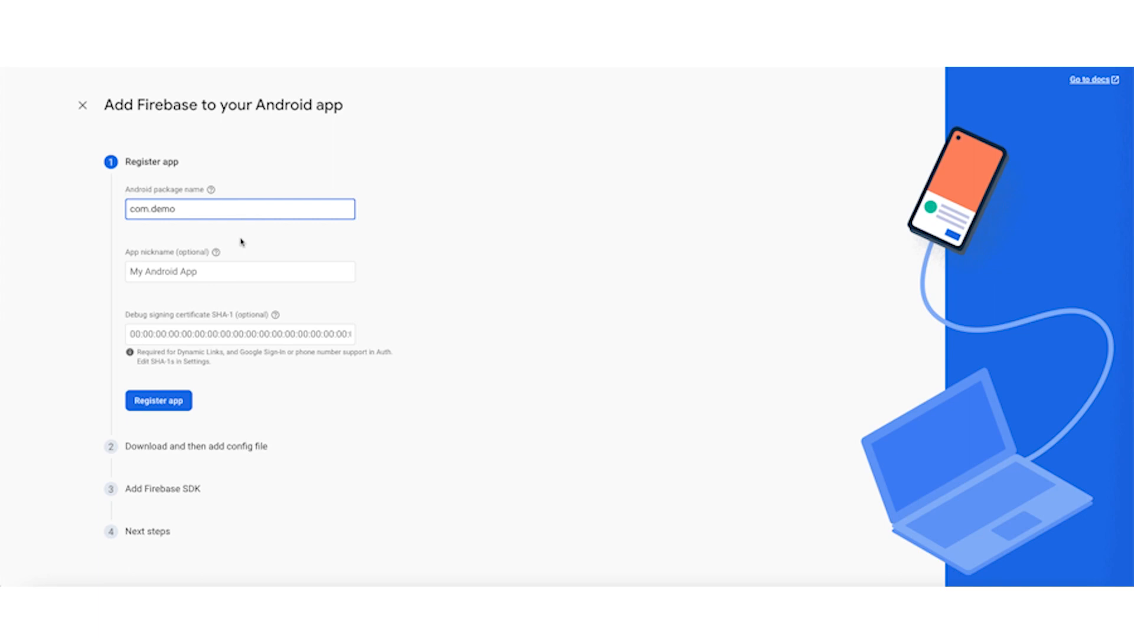
click(226, 272)
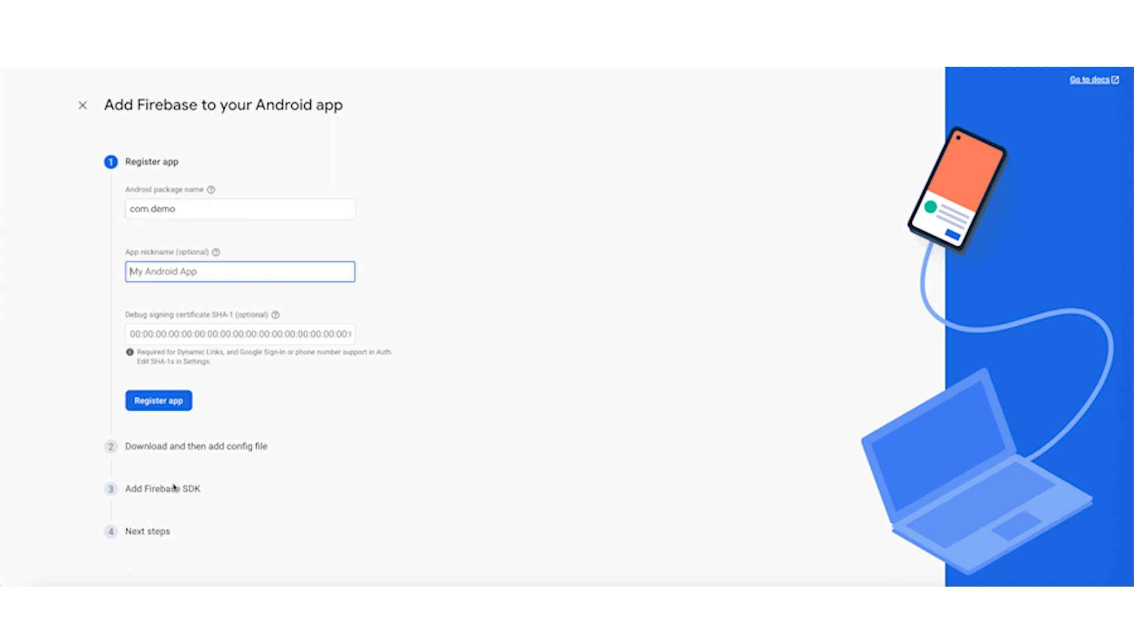
click(165, 401)
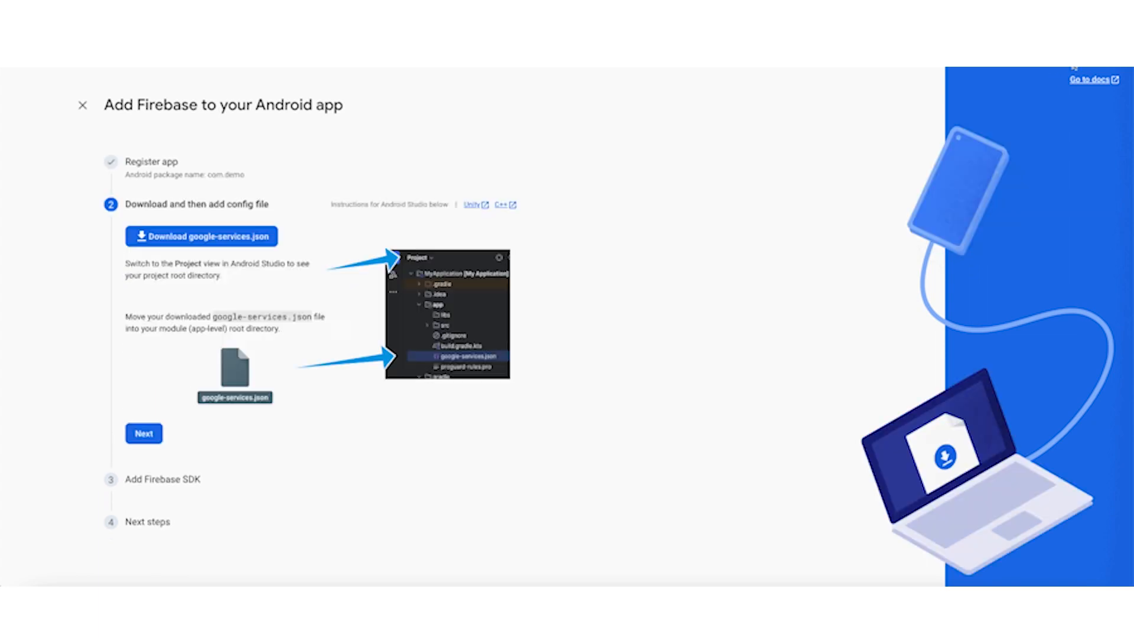
- Open the downloaded google-services (1).json file and copy the API key stored under current_key
click(1065, 58)
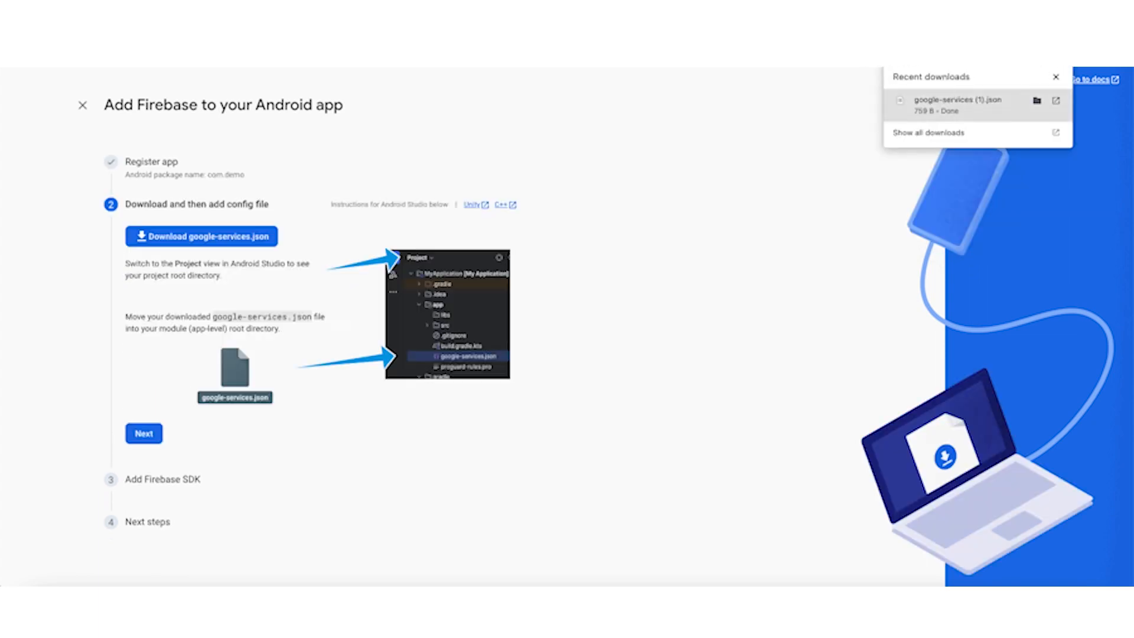
click(950, 110)
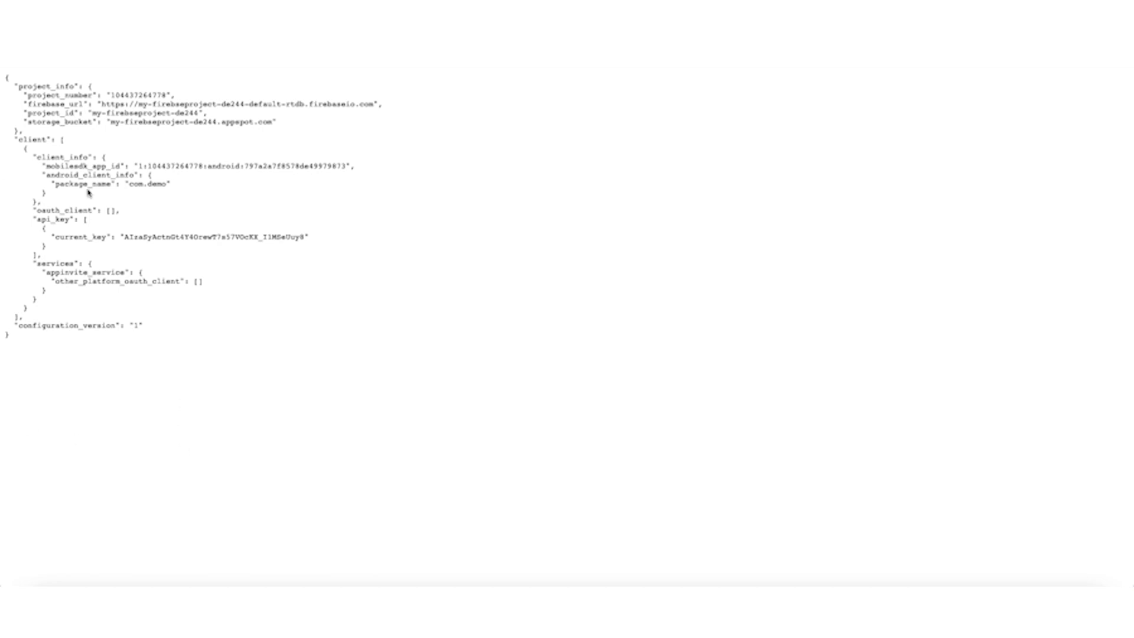
drag(125, 239, 304, 241)
right_click(304, 241)
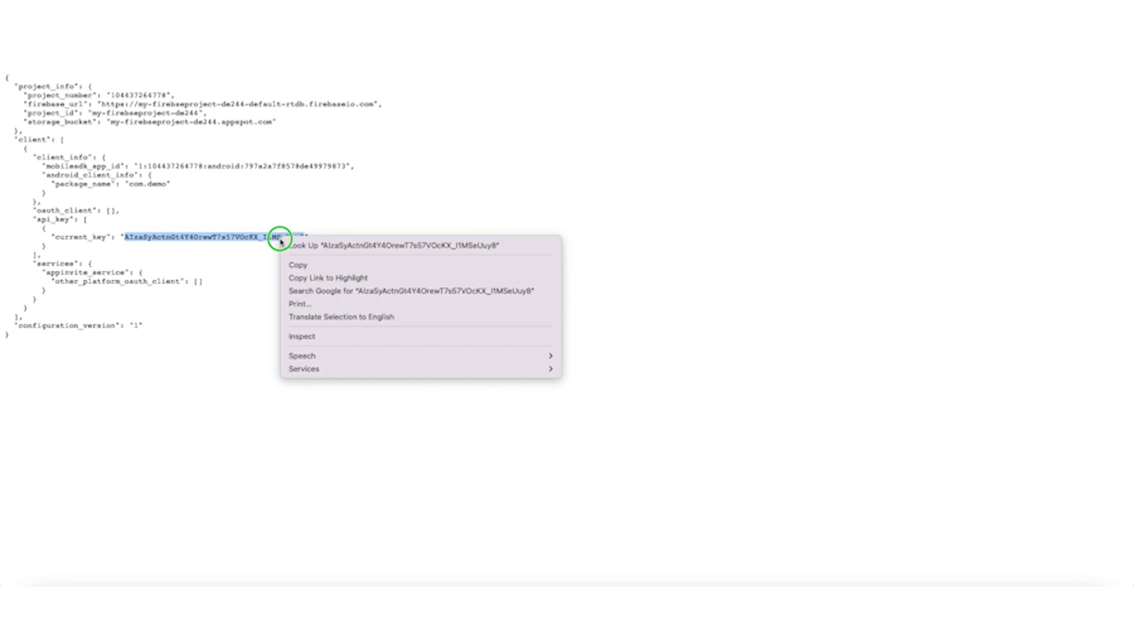
click(304, 264)
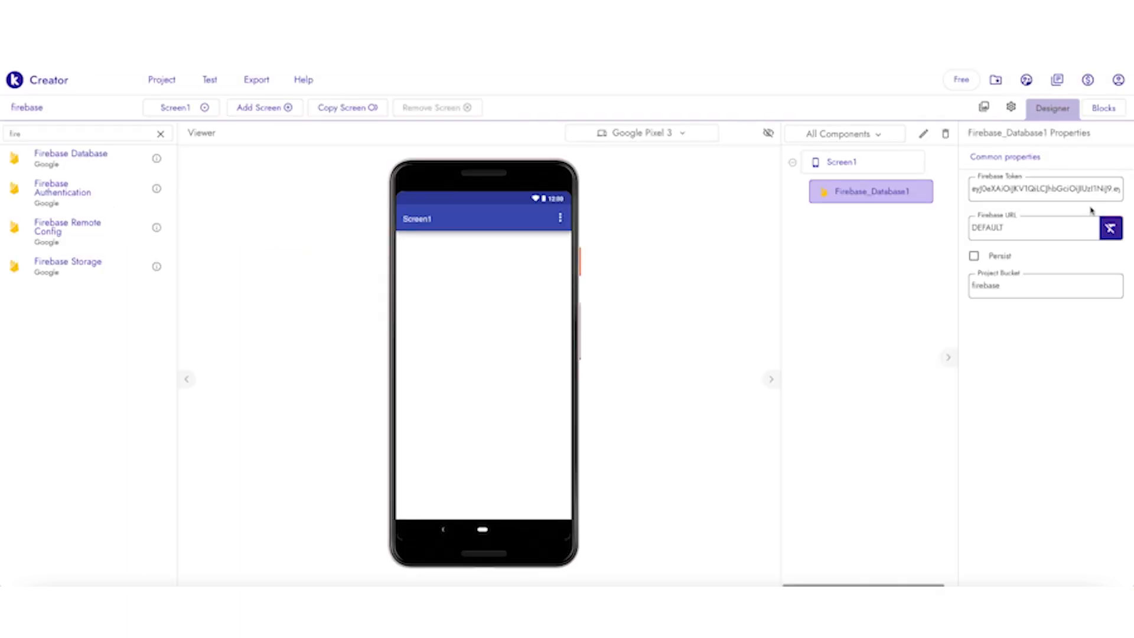
- Replace the Firebase Token of Firebase_Database1 in Kodular with the copied API key
triple_click(1089, 189)
key(BackSpace)
key(ctrl+v)
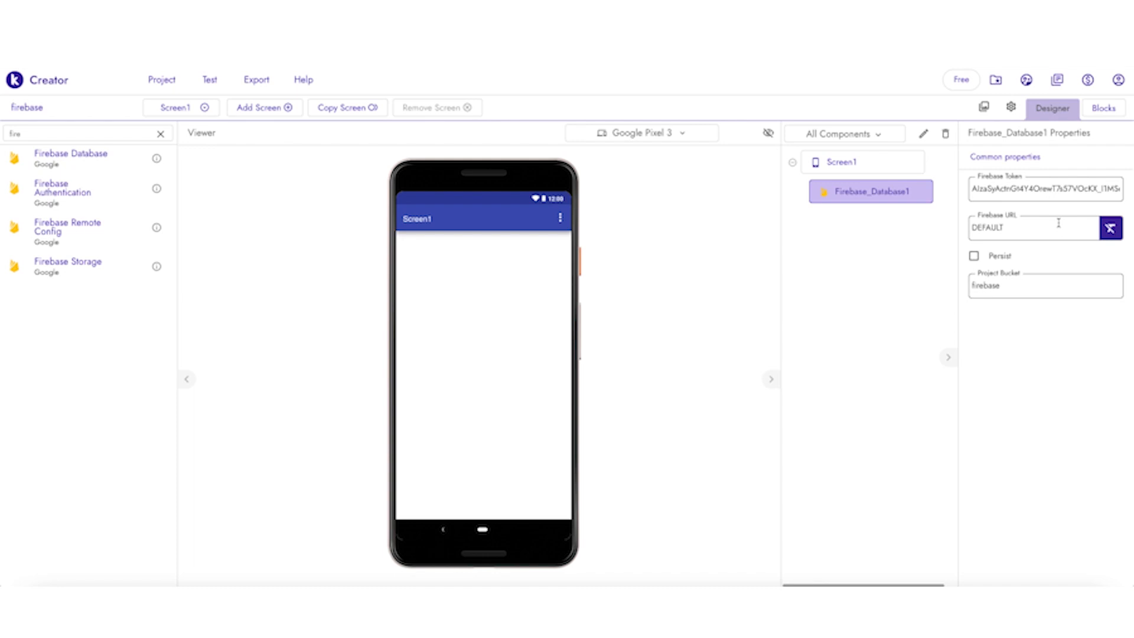
double_click(1021, 231)
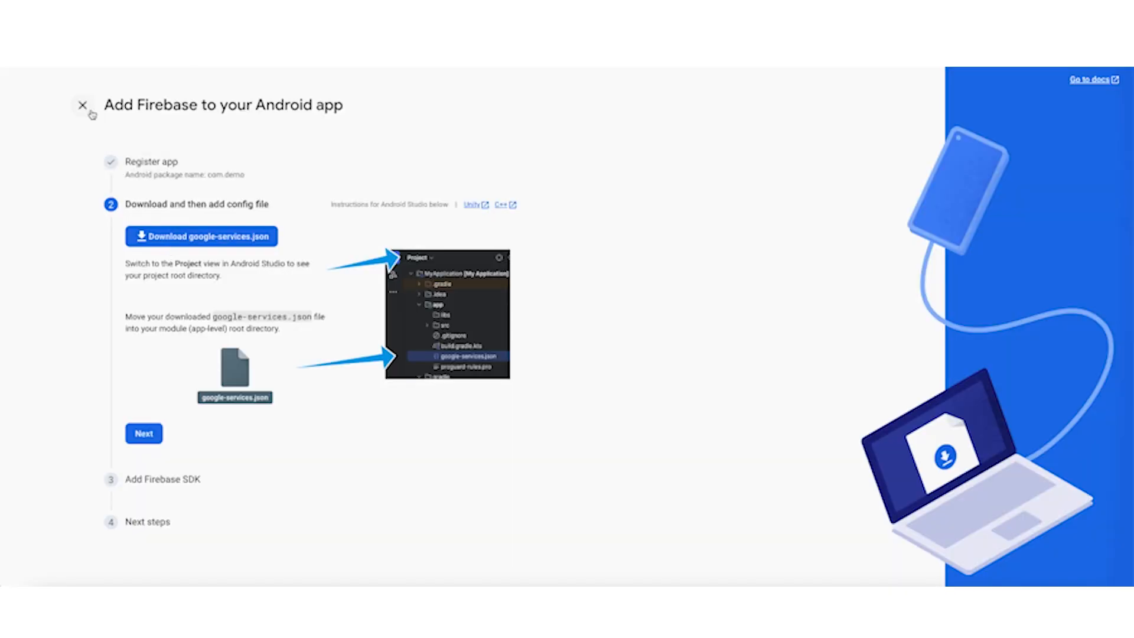
click(89, 109)
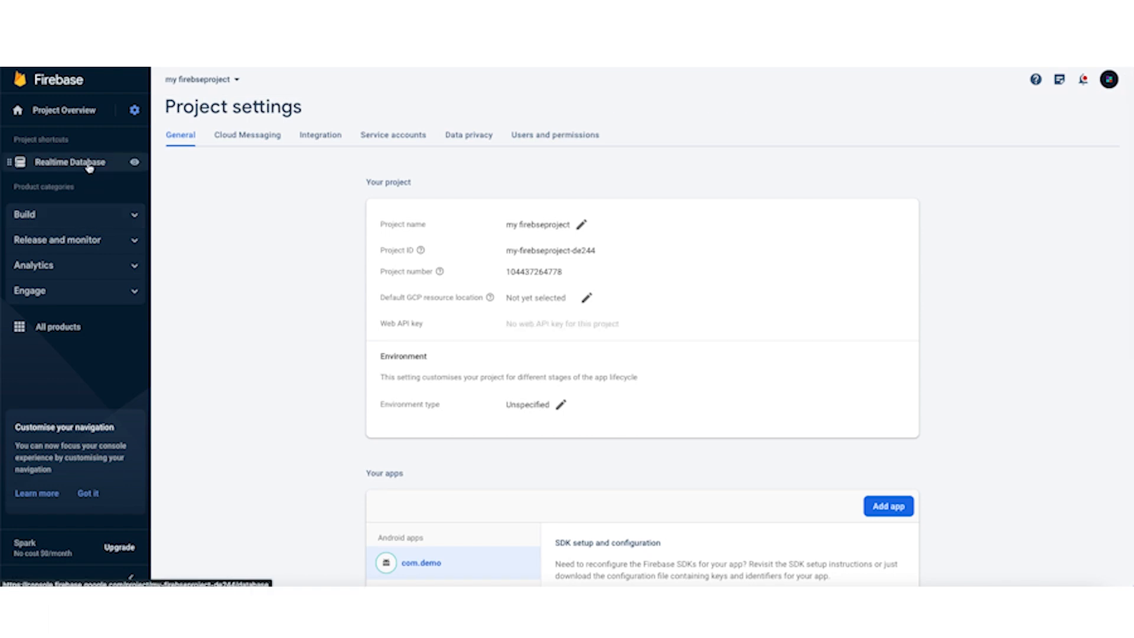
click(88, 166)
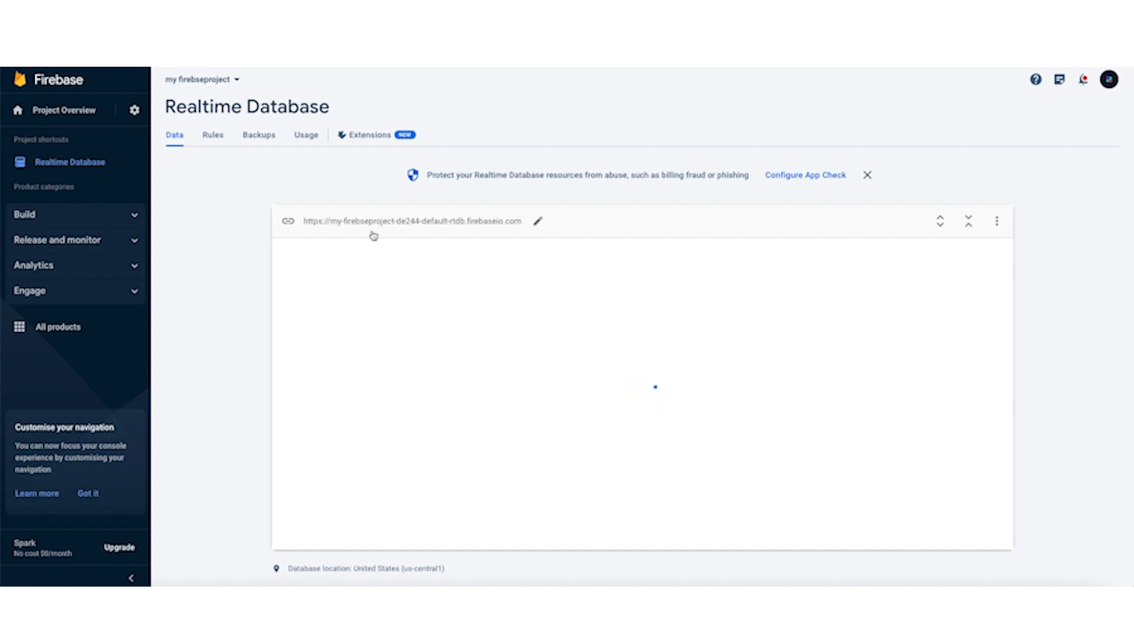
click(337, 229)
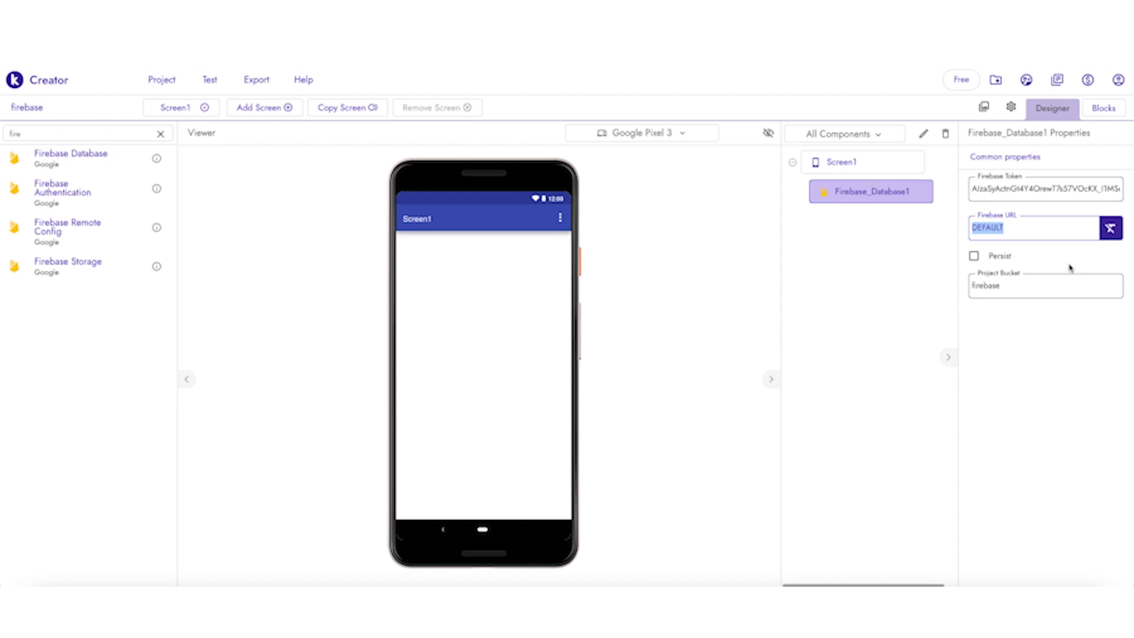
key(ctrl+v)
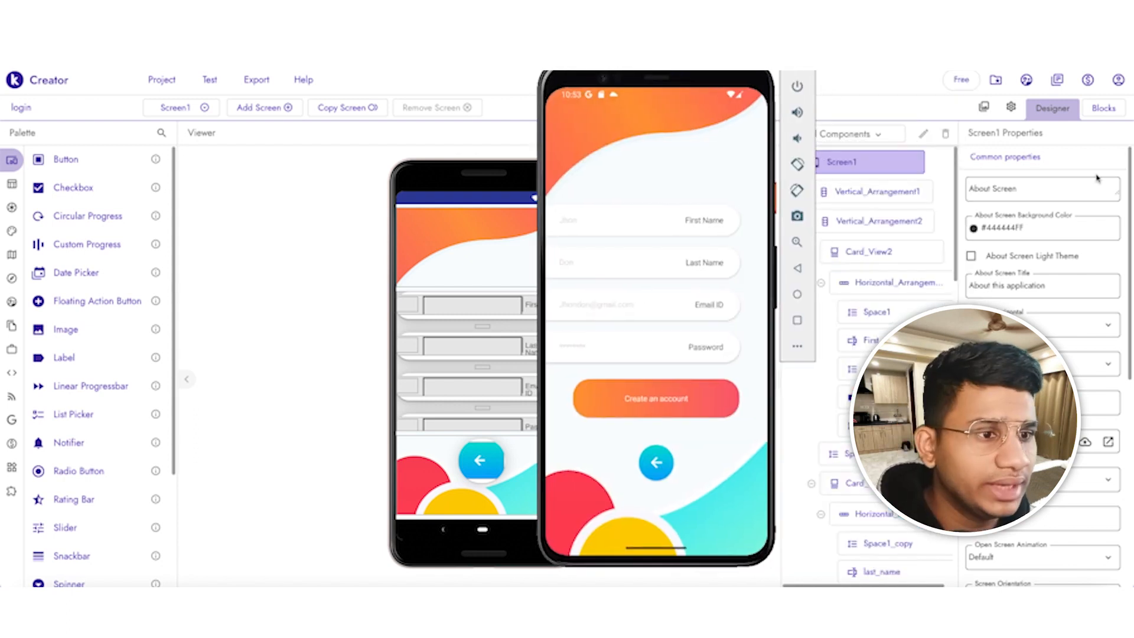
- In the login project's blocks workspace, add a Click event block for Create_account beside the Clock1 timer blocks
click(1103, 108)
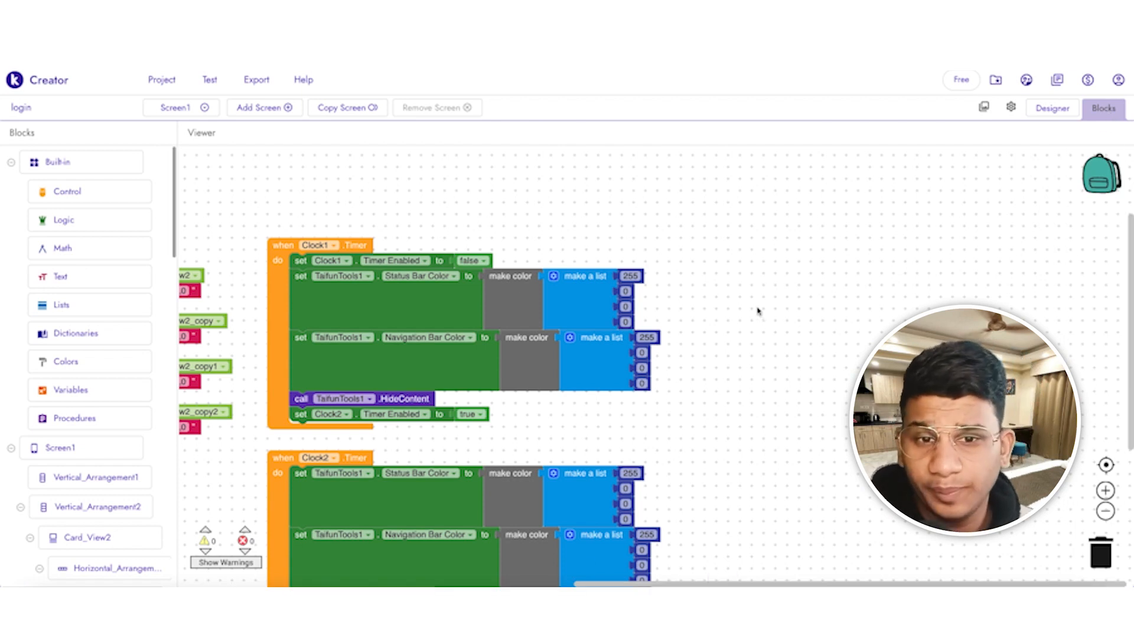
scroll(46, 271, down, 10)
scroll(80, 387, down, 5)
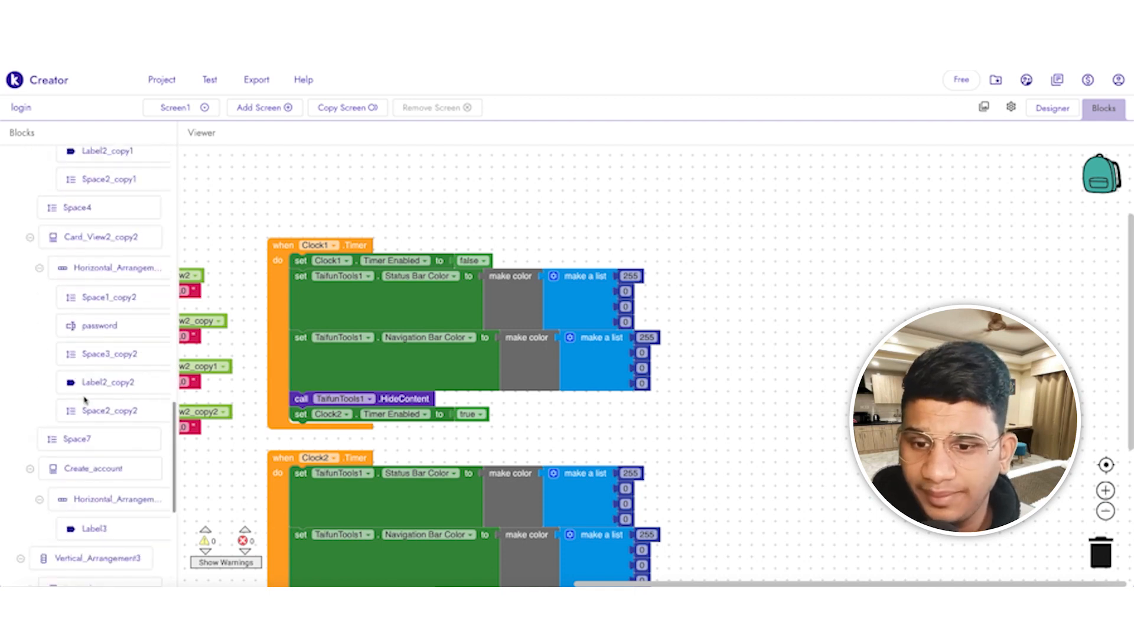
click(94, 363)
scroll(224, 176, up, 6)
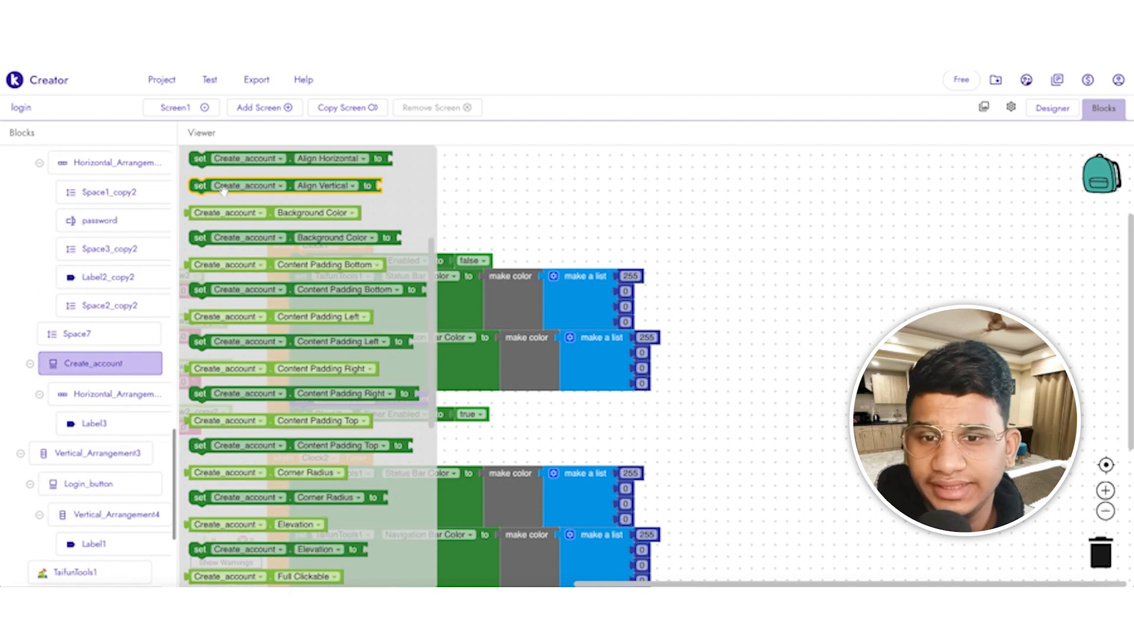
drag(223, 159, 817, 248)
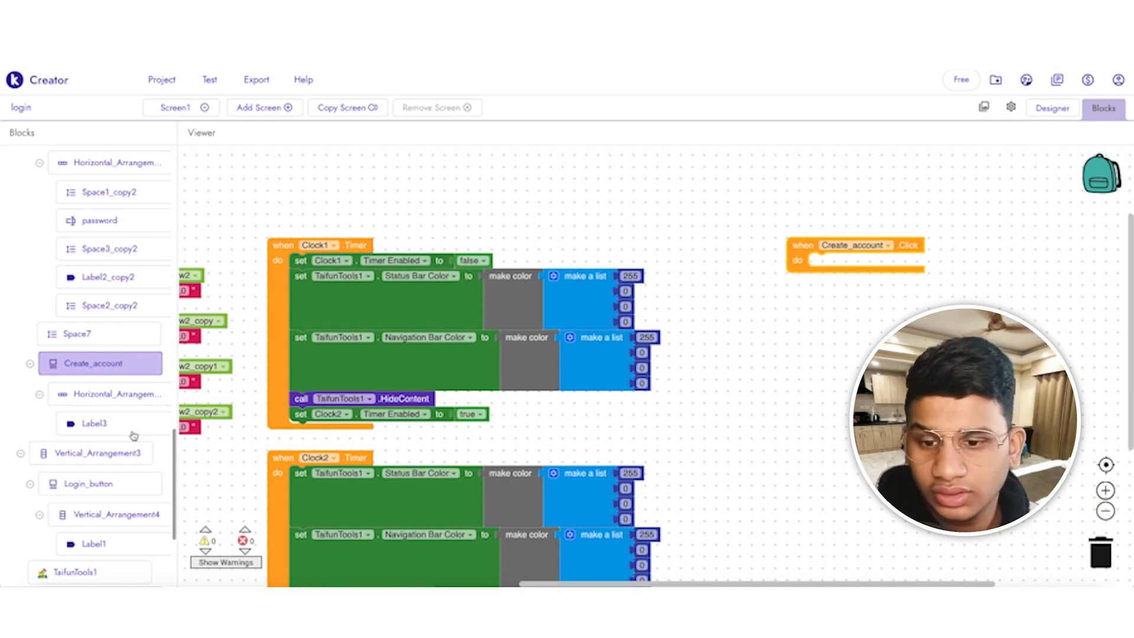
- Bring a block that sets Firebase_Database1's Project Bucket to the Create_account click event
scroll(114, 513, down, 3)
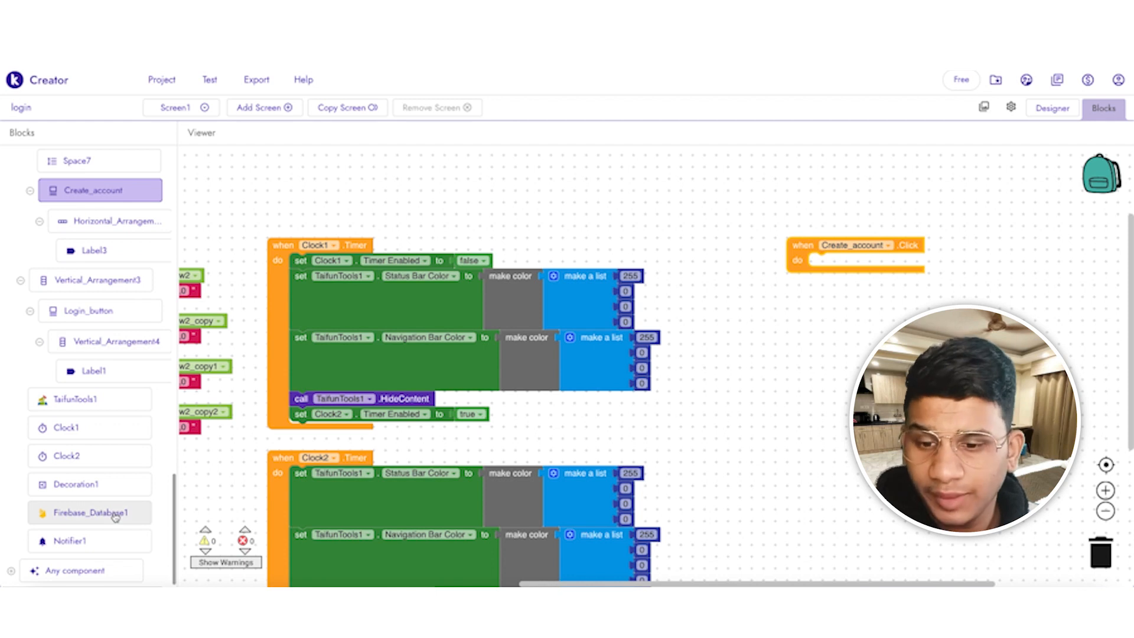
click(115, 515)
scroll(278, 501, down, 5)
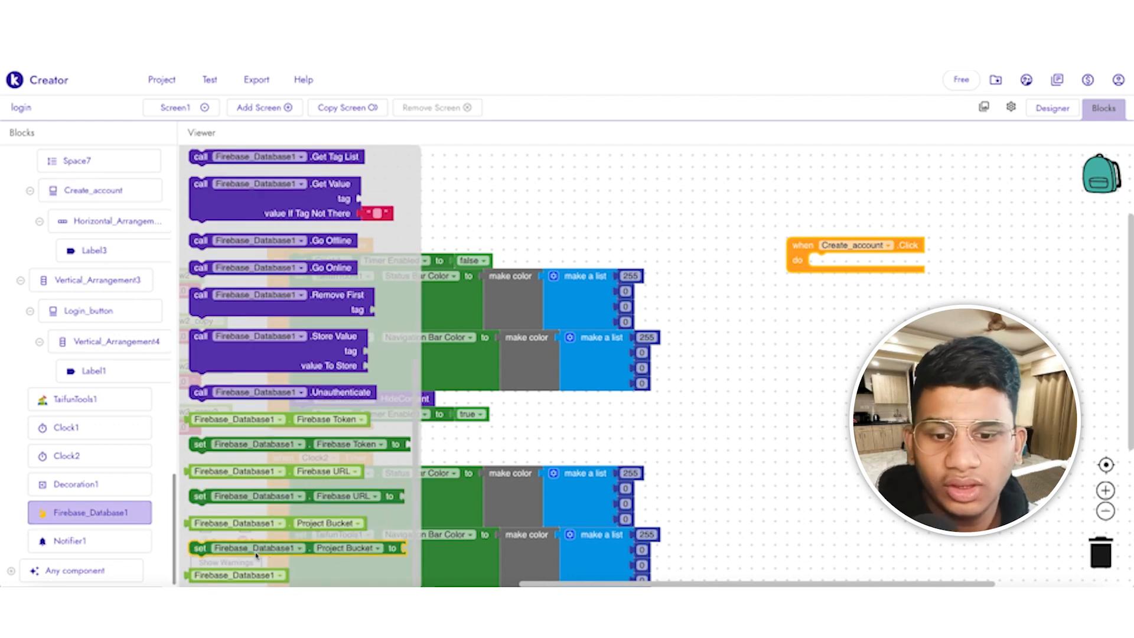
drag(245, 552, 853, 267)
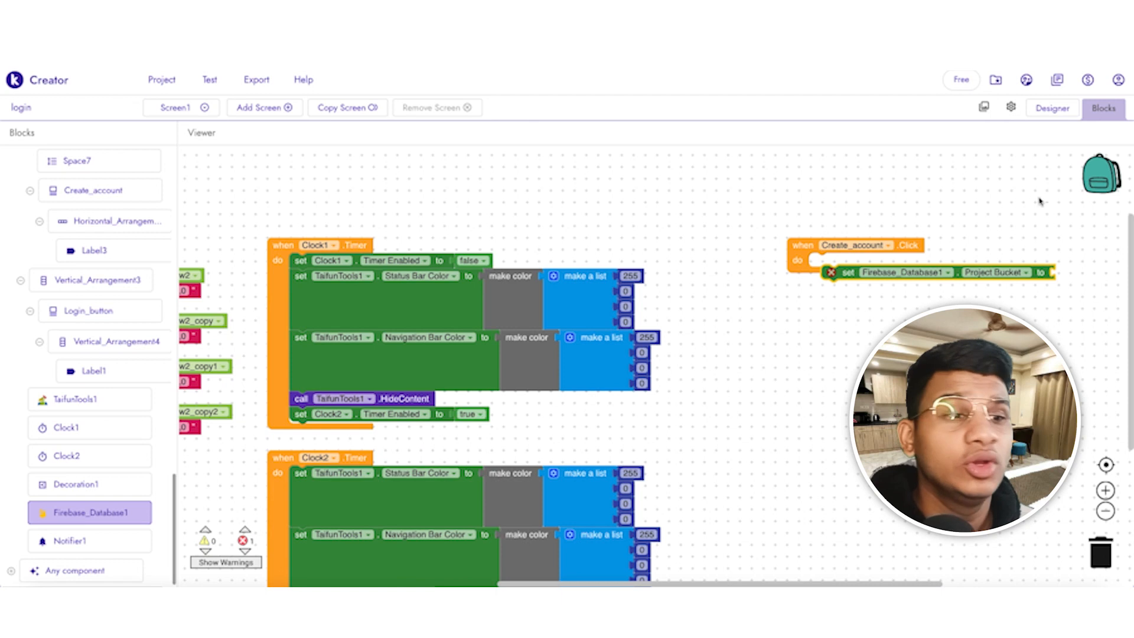
- Return to the screen designer and select Firebase_Database1 to check its Project Bucket property
click(1049, 108)
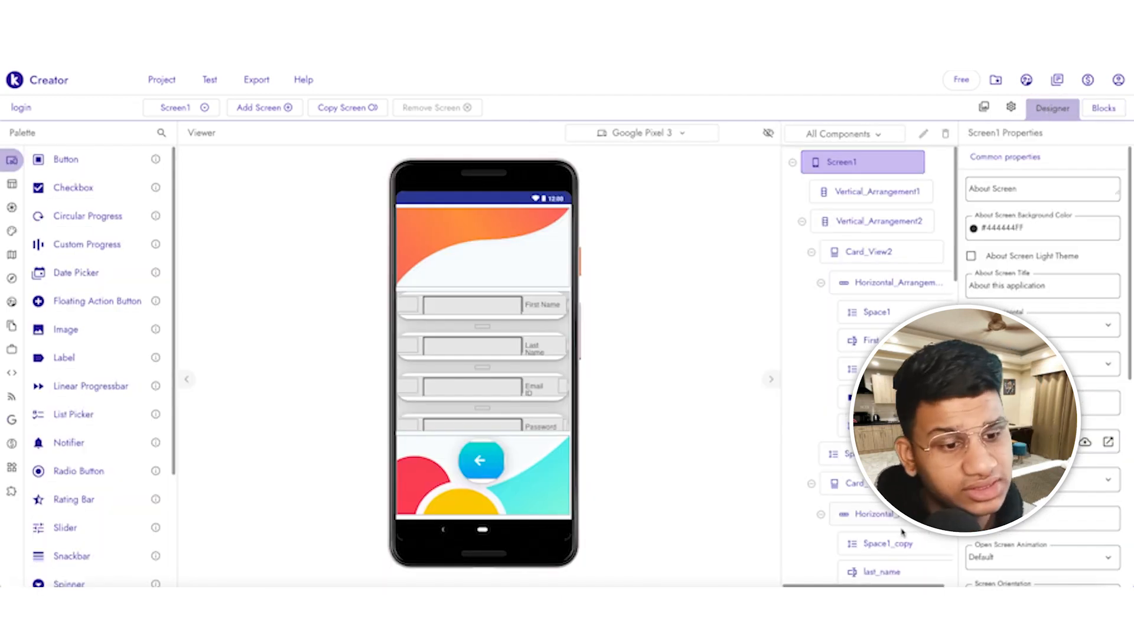
scroll(868, 354, down, 10)
click(871, 540)
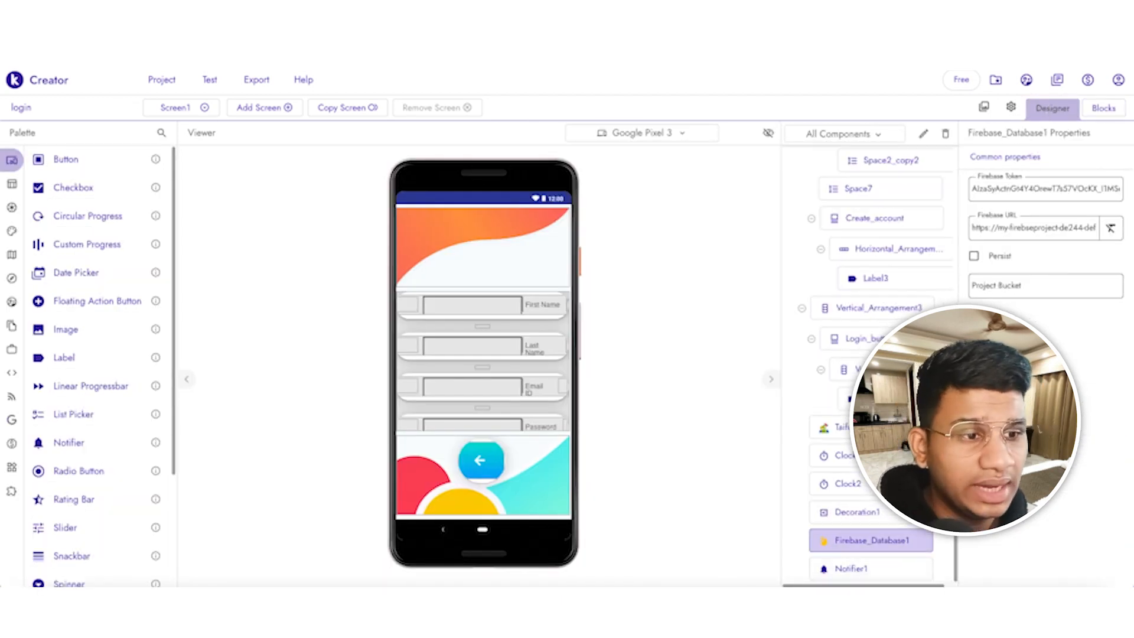
- Return from the Firebase URL property to the blocks workspace and snap the Project Bucket setter into the Create_account click event
triple_click(1007, 228)
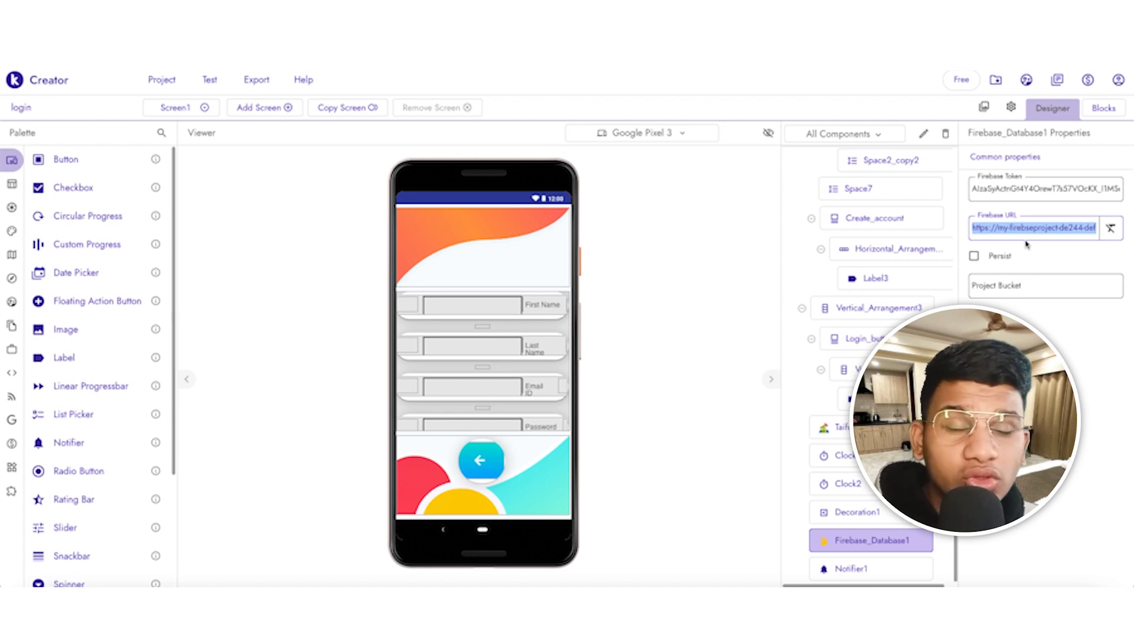
click(990, 229)
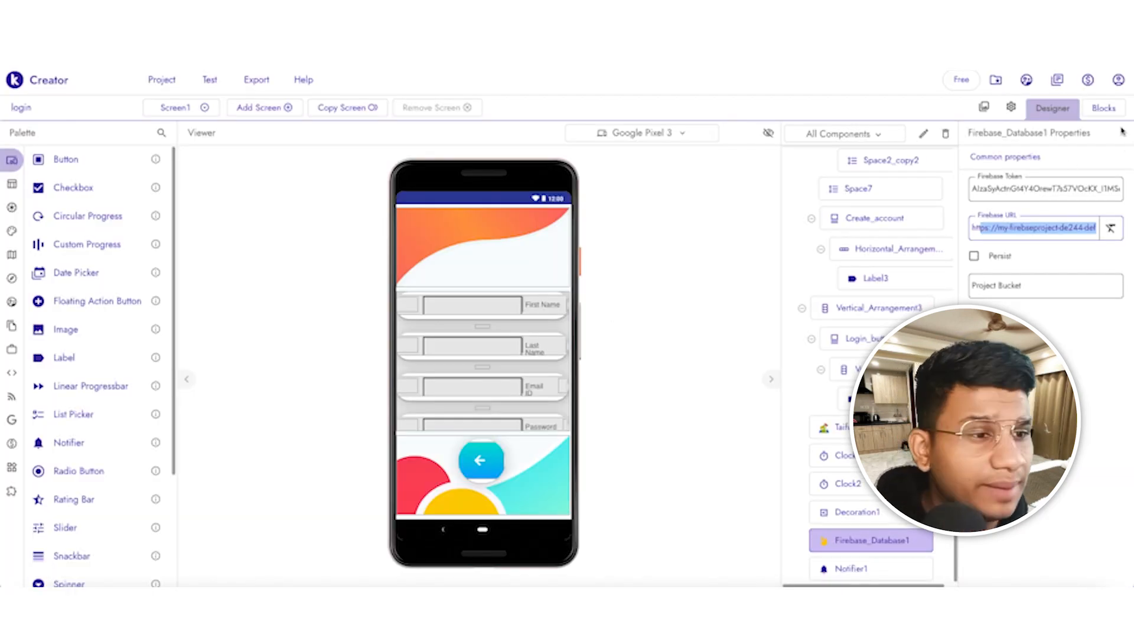
click(1112, 113)
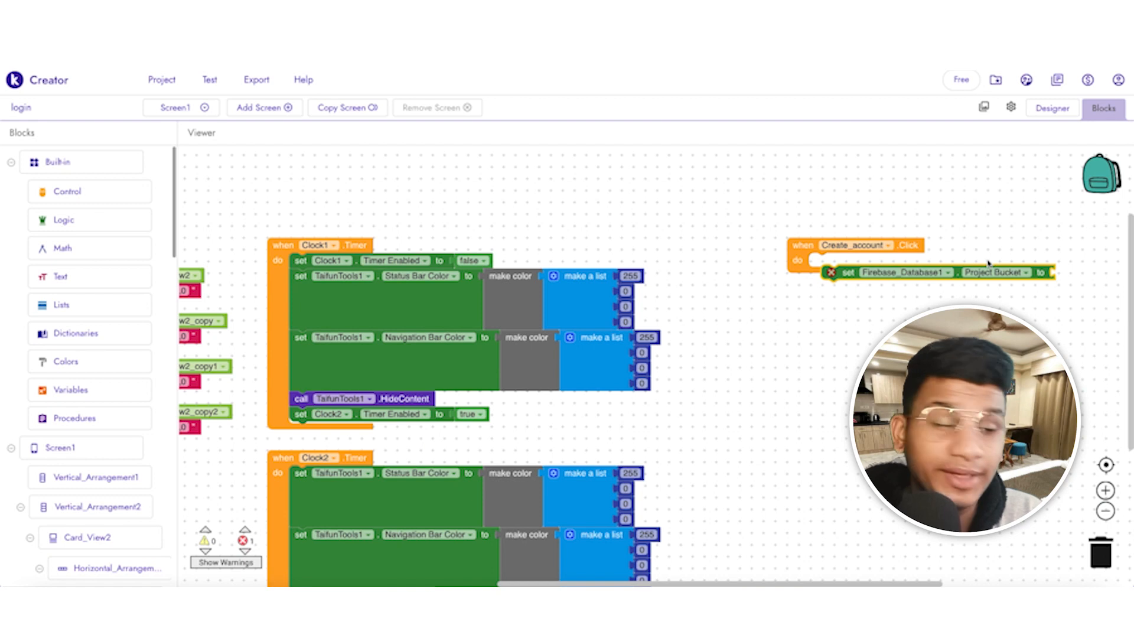
mouse_move(988, 263)
mouse_down()
mouse_move(957, 263)
mouse_move(972, 253)
mouse_up()
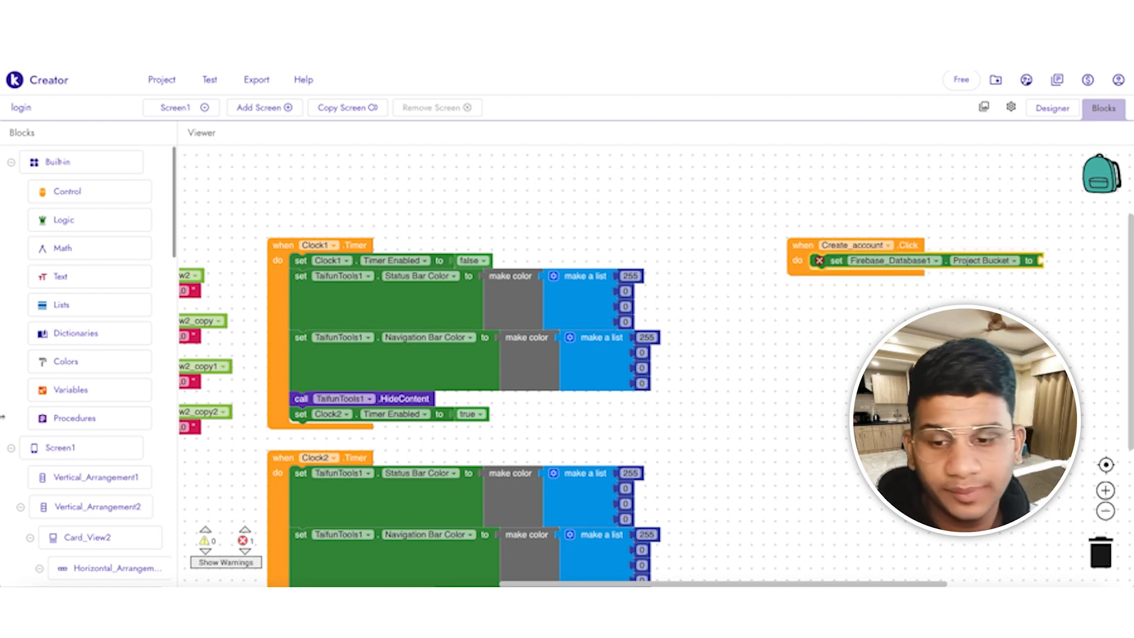
- Set Firebase_Database1's Project Bucket to the Text of First_name in the Create_account click event
scroll(121, 401, down, 15)
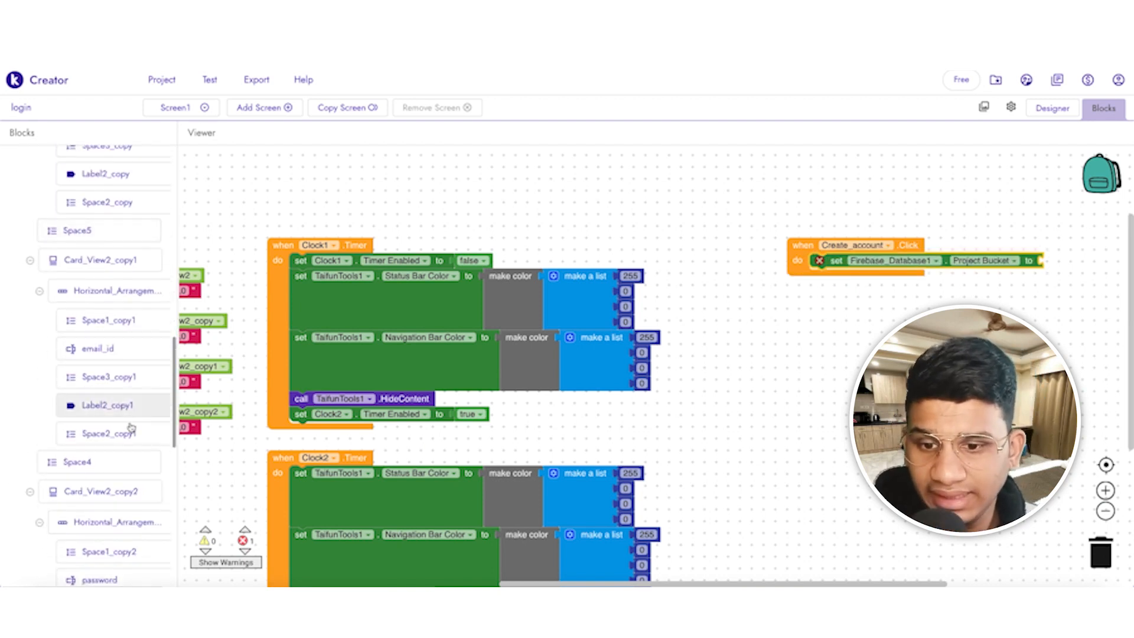
scroll(127, 281, up, 8)
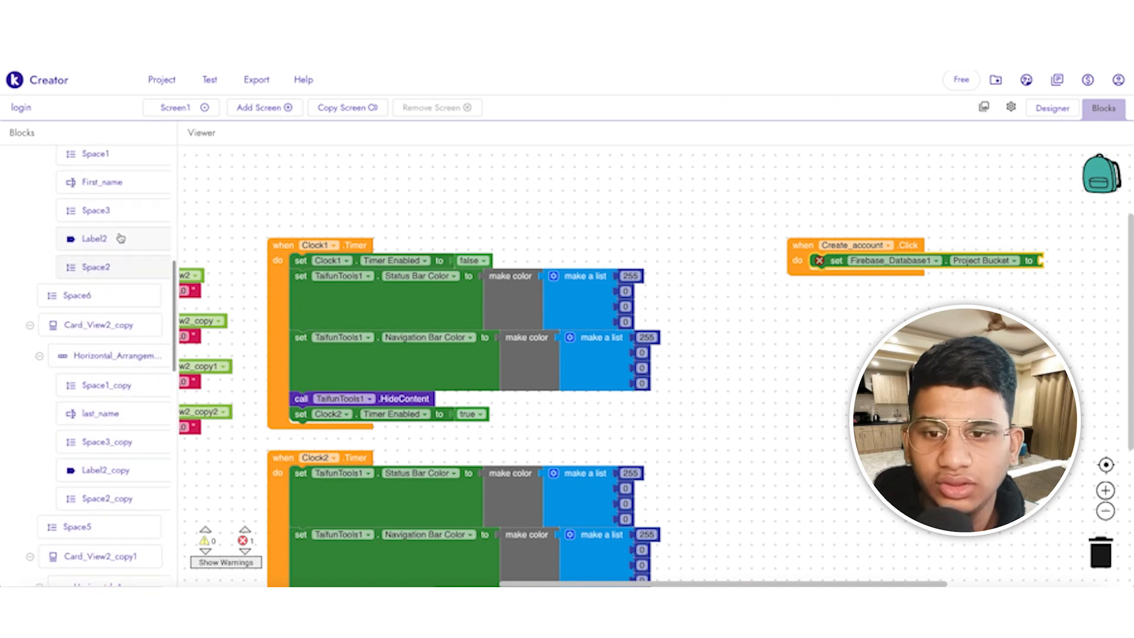
scroll(120, 250, down, 1)
click(124, 224)
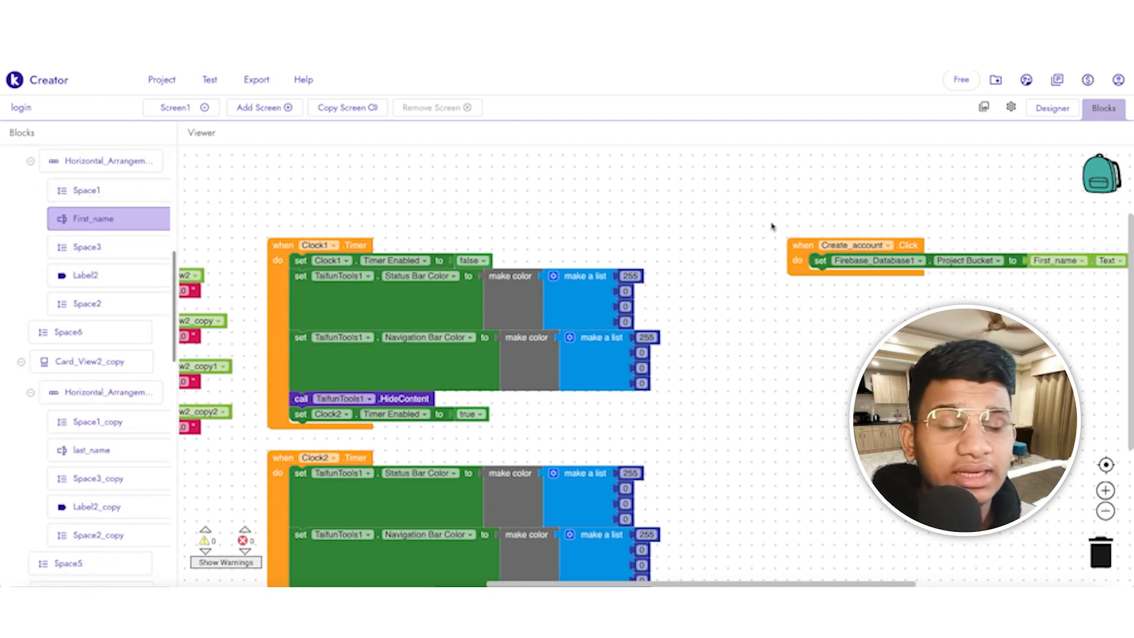
drag(783, 205, 703, 196)
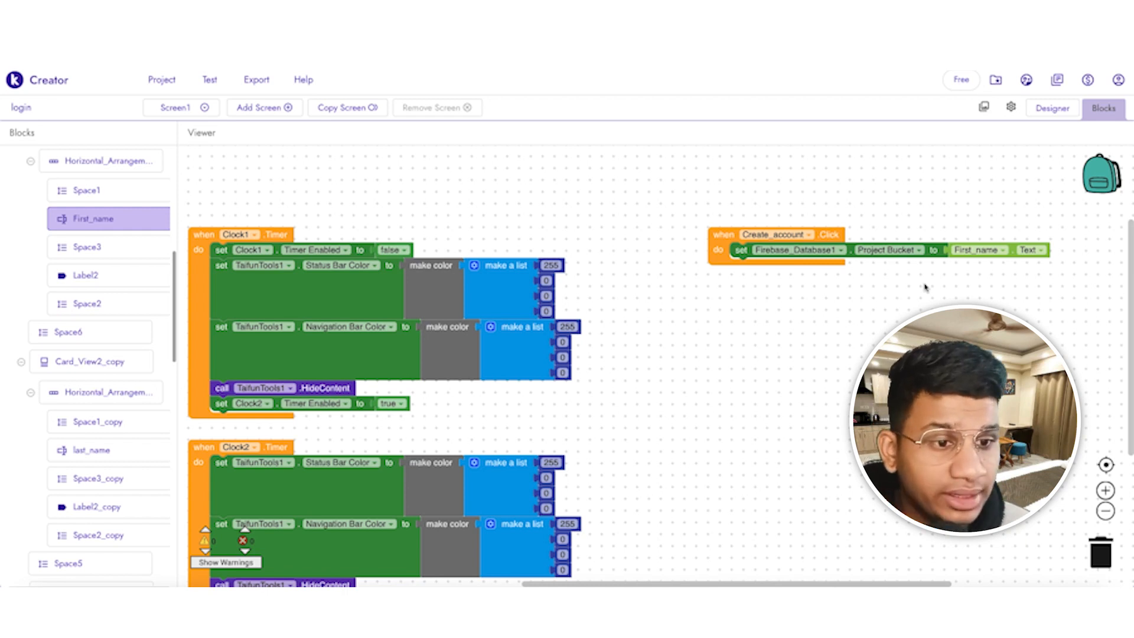
- Add a Firebase_Database1 Store Value call below the Project Bucket setter, with the text "last" as its tag
scroll(83, 496, down, 10)
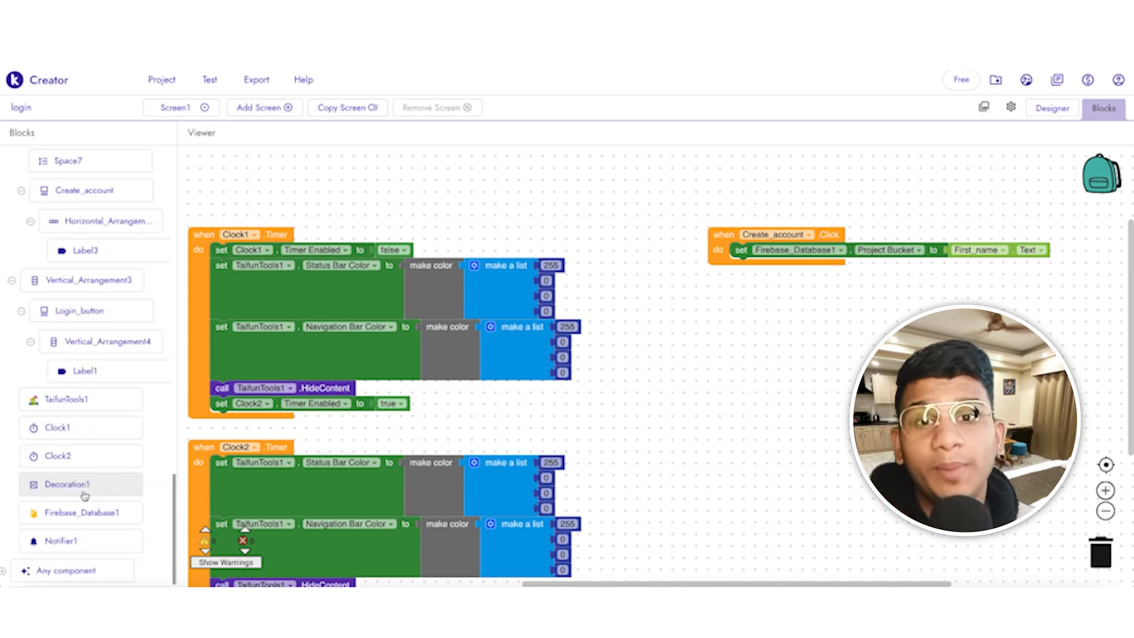
click(83, 513)
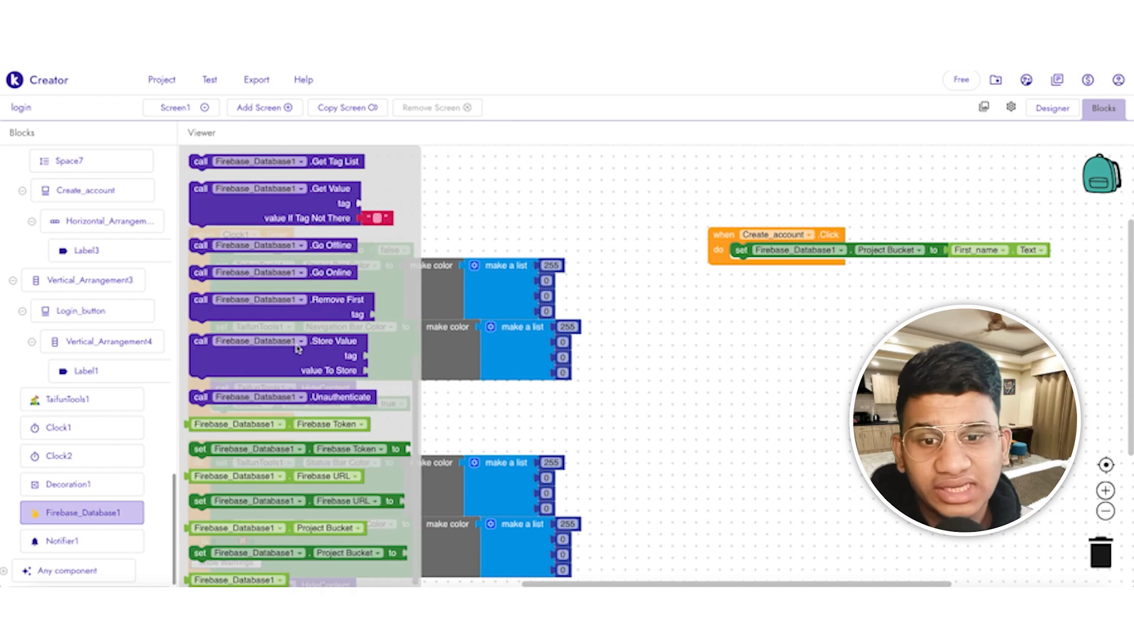
drag(269, 349, 813, 274)
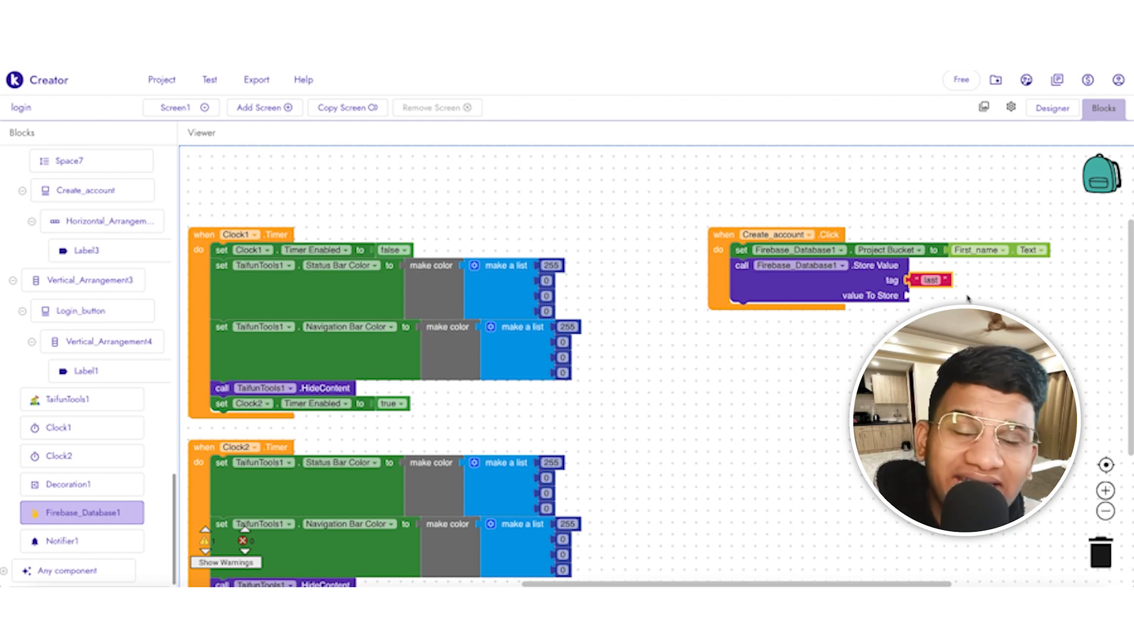
click(931, 279)
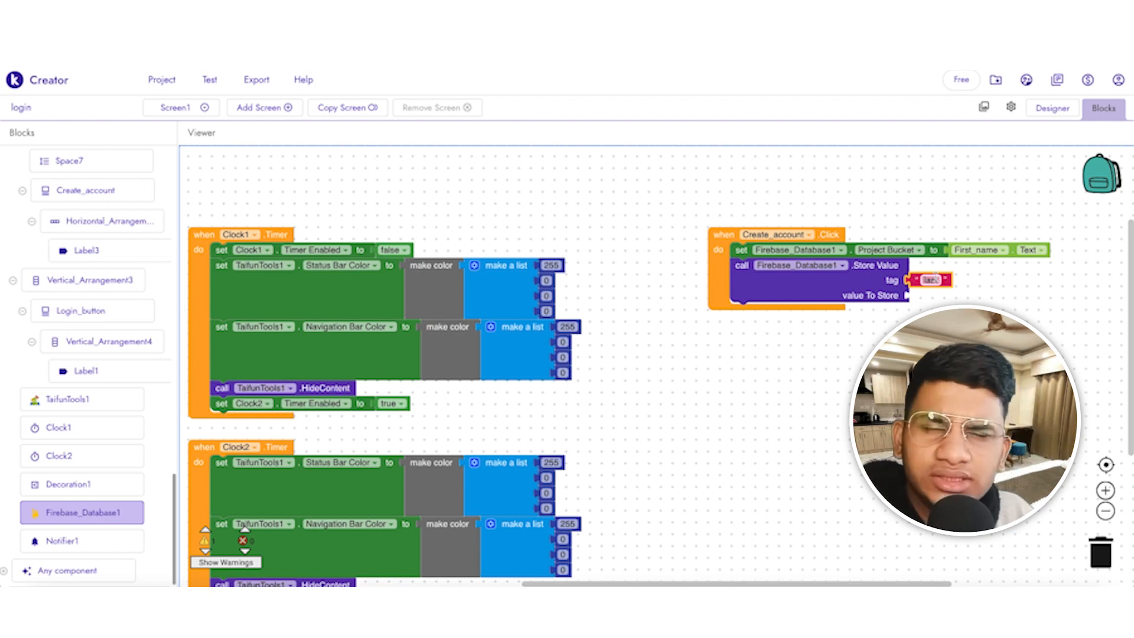
- Duplicate the First_name Text block, switch the copy to last_name, and attach it as the Store Value call's value To Store
right_click(1003, 249)
click(994, 258)
click(1014, 274)
click(998, 313)
drag(960, 274, 917, 295)
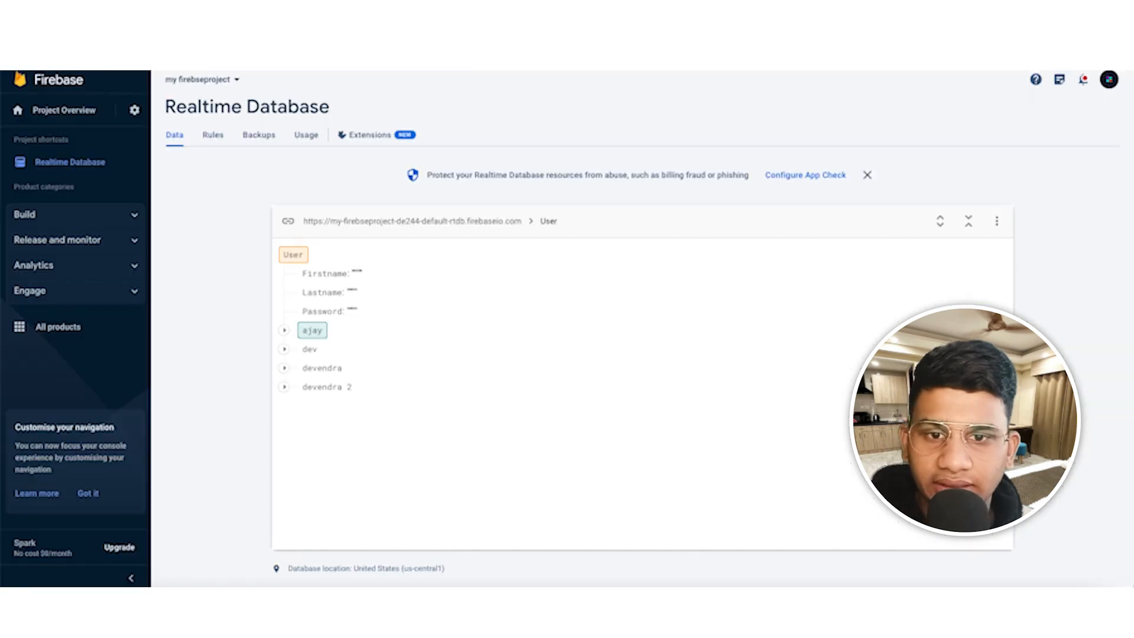
- Expand the newly created user entry in the Firebase Realtime Database, then return to the blocks and move the emulator aside
click(285, 331)
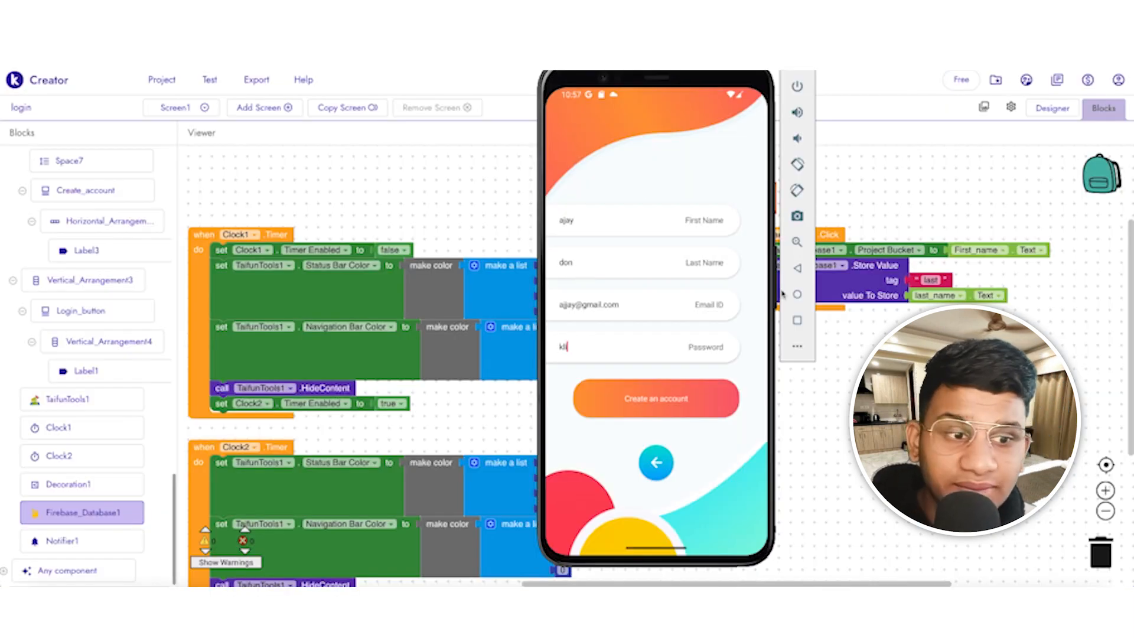
drag(780, 294, 656, 283)
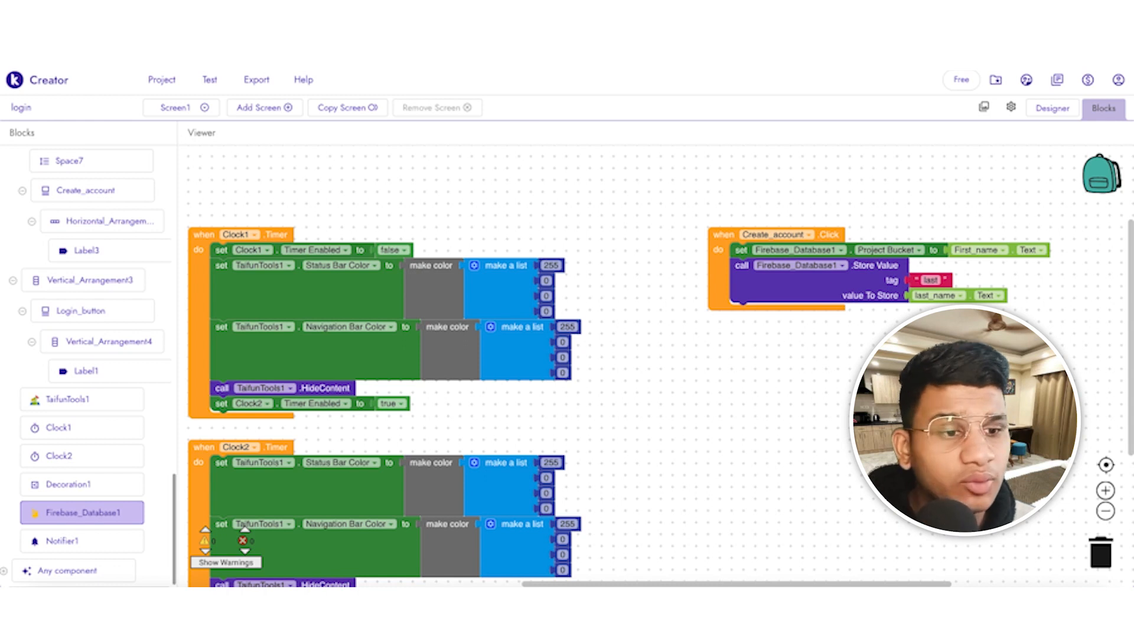
- Duplicate the Store Value call beneath the first one so it stores the password field's Text under the tag "pass"
right_click(837, 282)
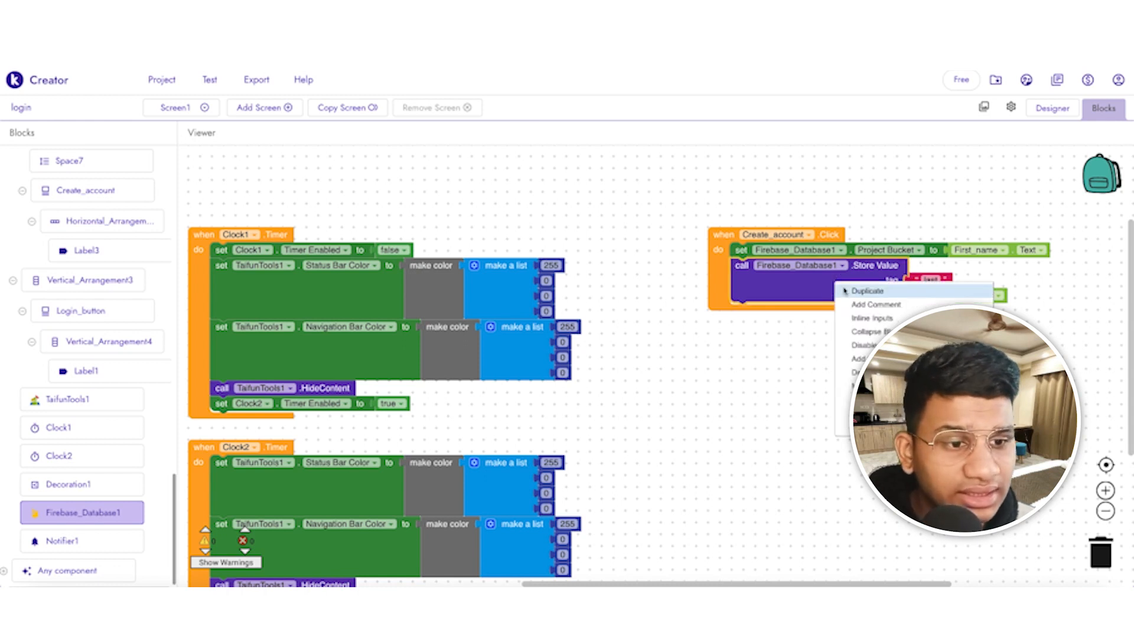
click(862, 291)
click(940, 303)
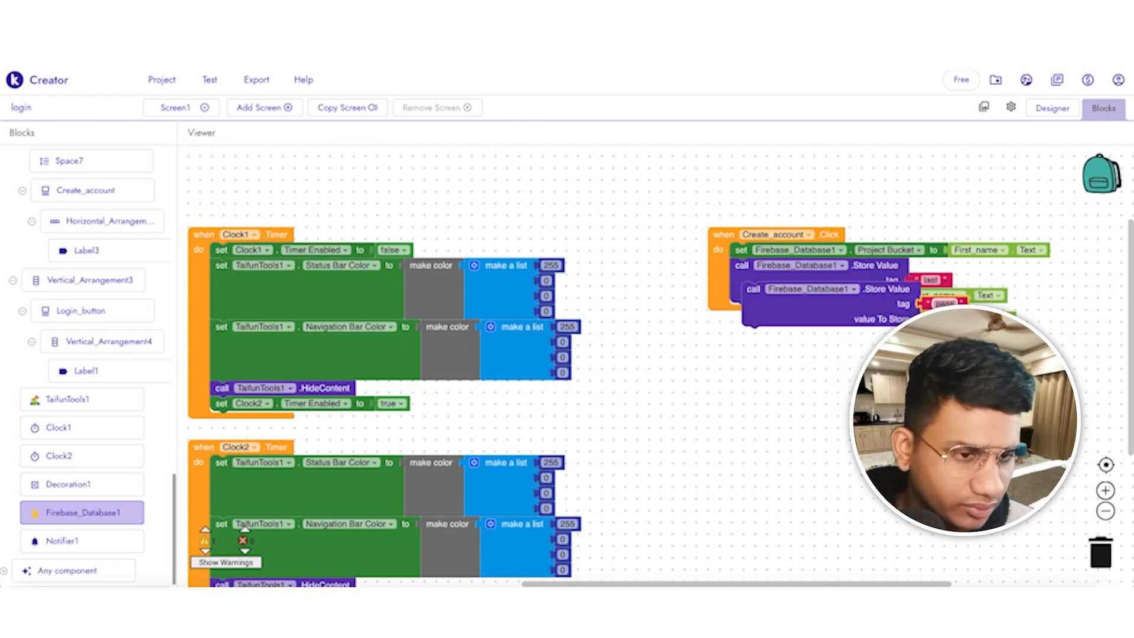
drag(796, 300, 788, 315)
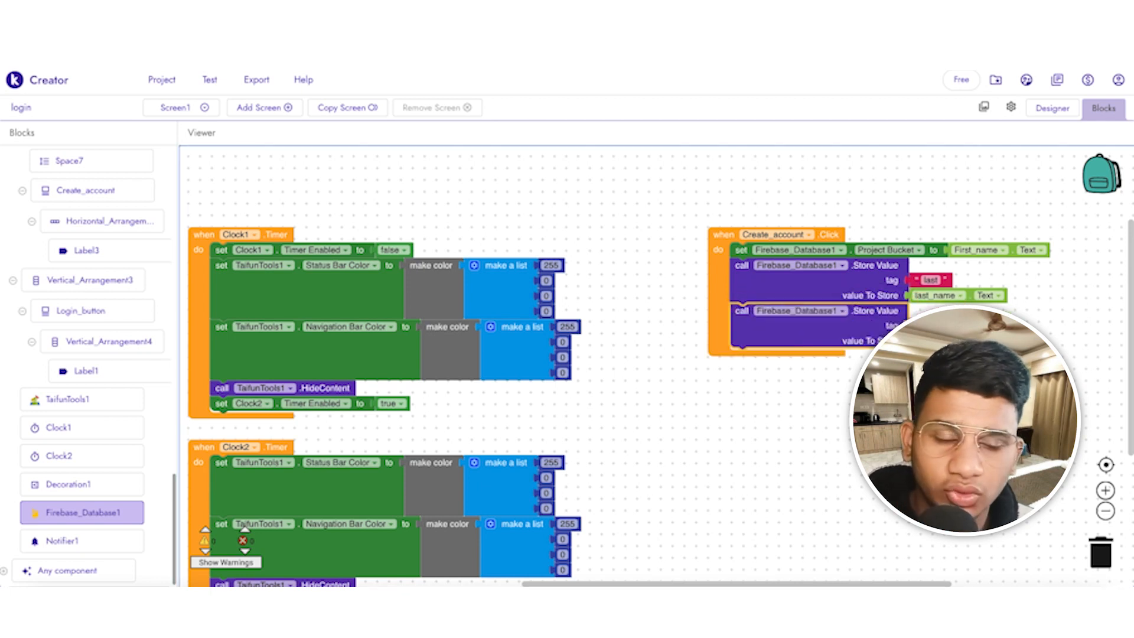
- Check the last and pass values stored under the new user entry in the Firebase Realtime Database
click(985, 603)
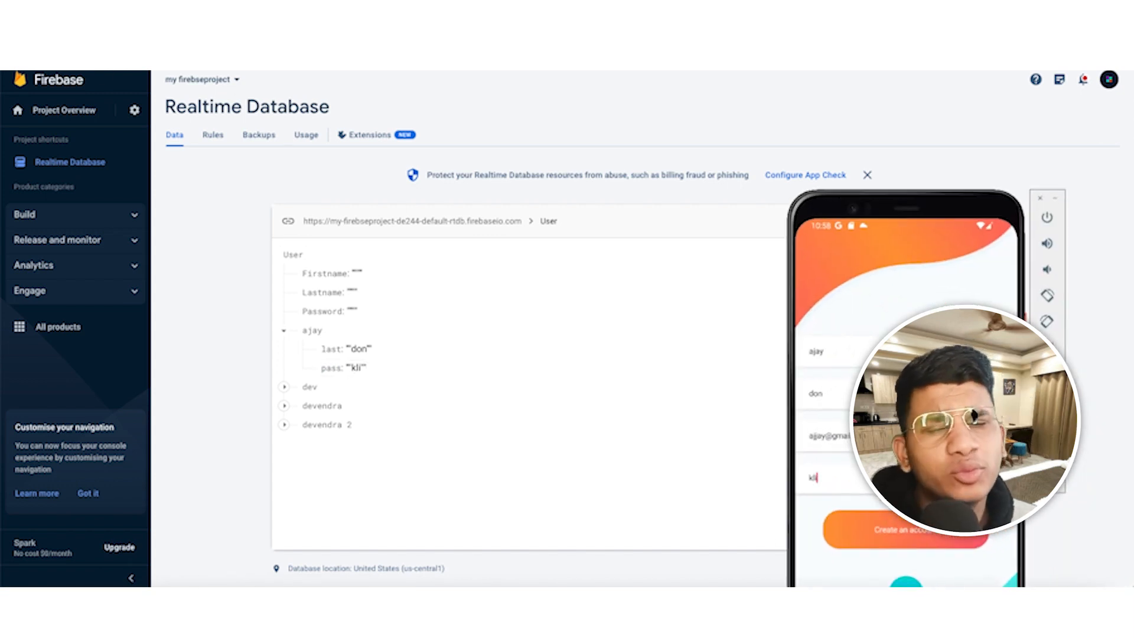
click(284, 332)
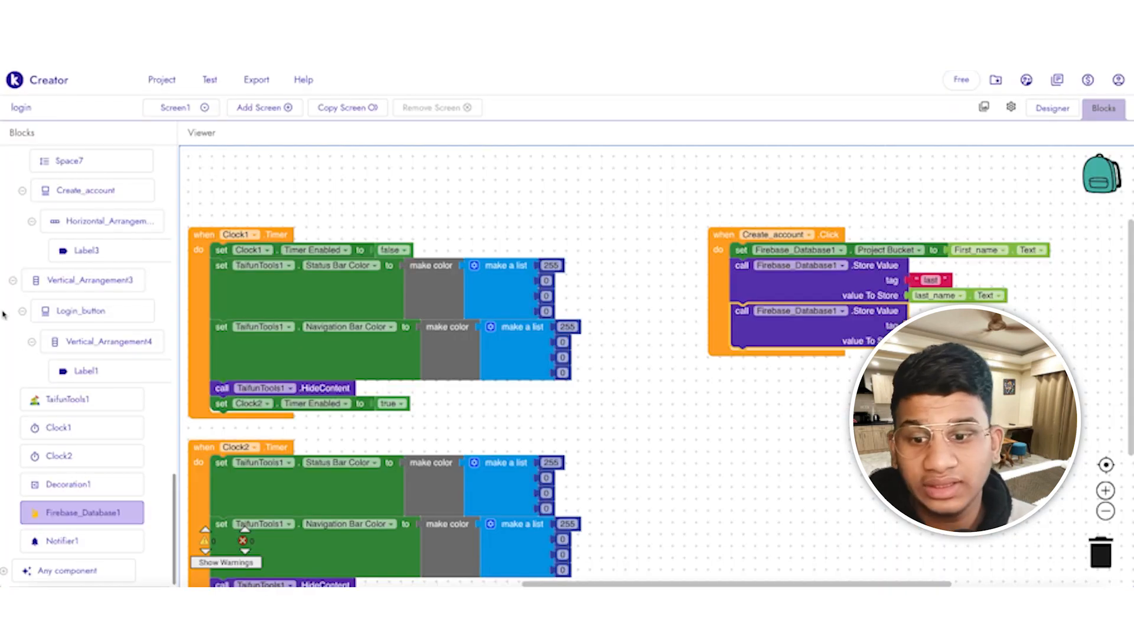
- Place a Firebase_Database1 Clear Tag call on the workspace beneath the Create_account click event
click(83, 512)
scroll(341, 219, up, 3)
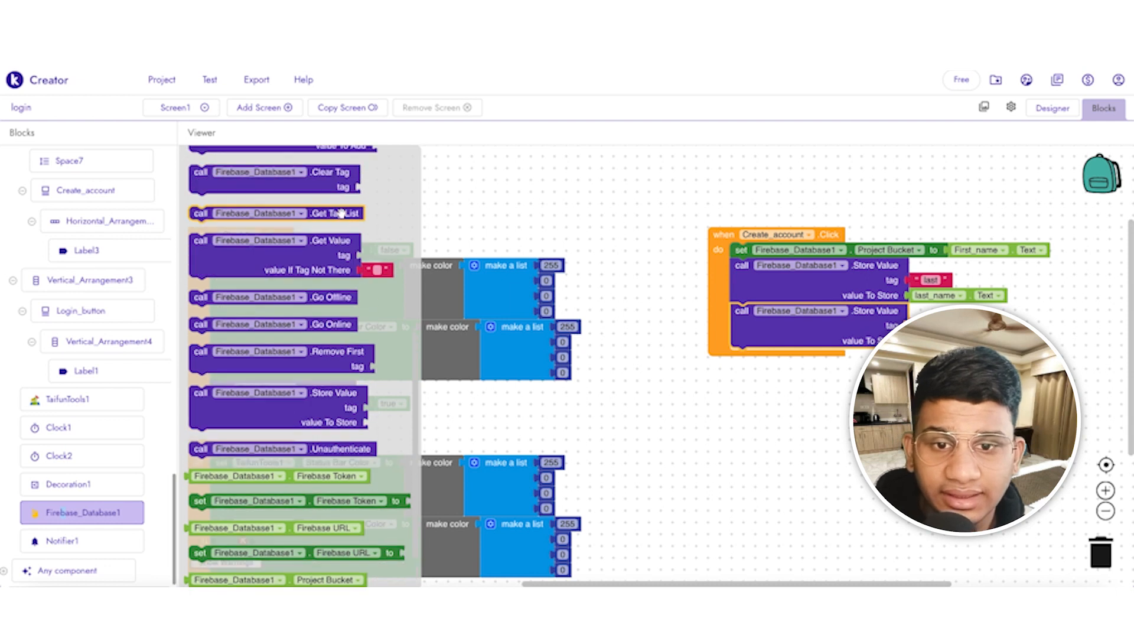
drag(276, 255, 782, 429)
- Replace the blocks inside the Create_account click event with a Get Tag List call and add a Firebase_Database1 Tag List event below
drag(762, 250, 918, 275)
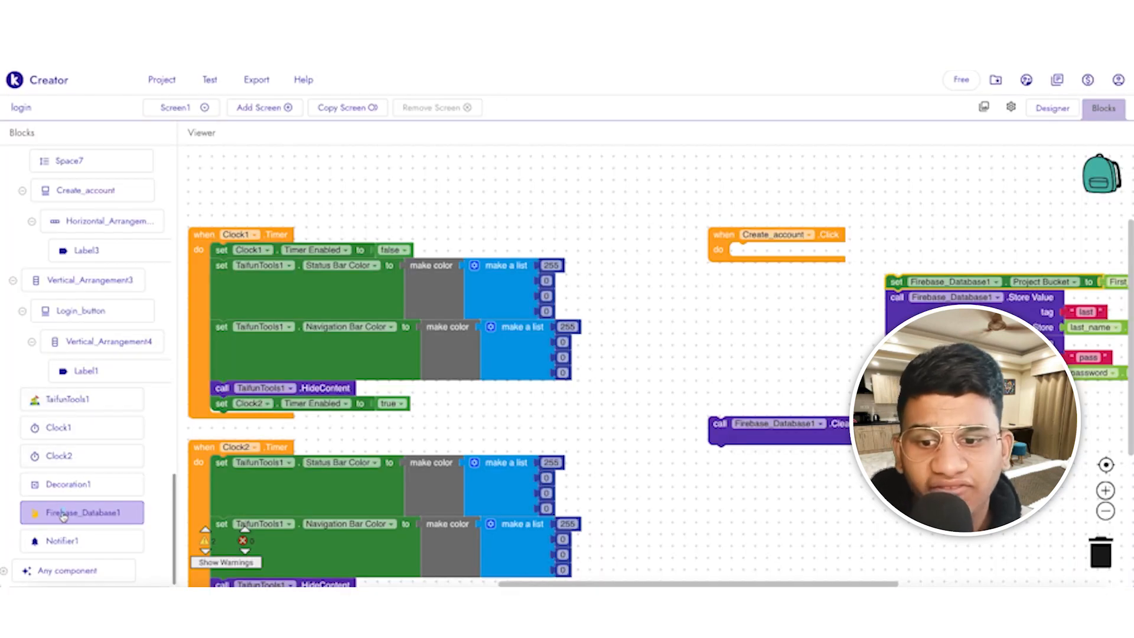
click(63, 514)
drag(257, 296, 808, 251)
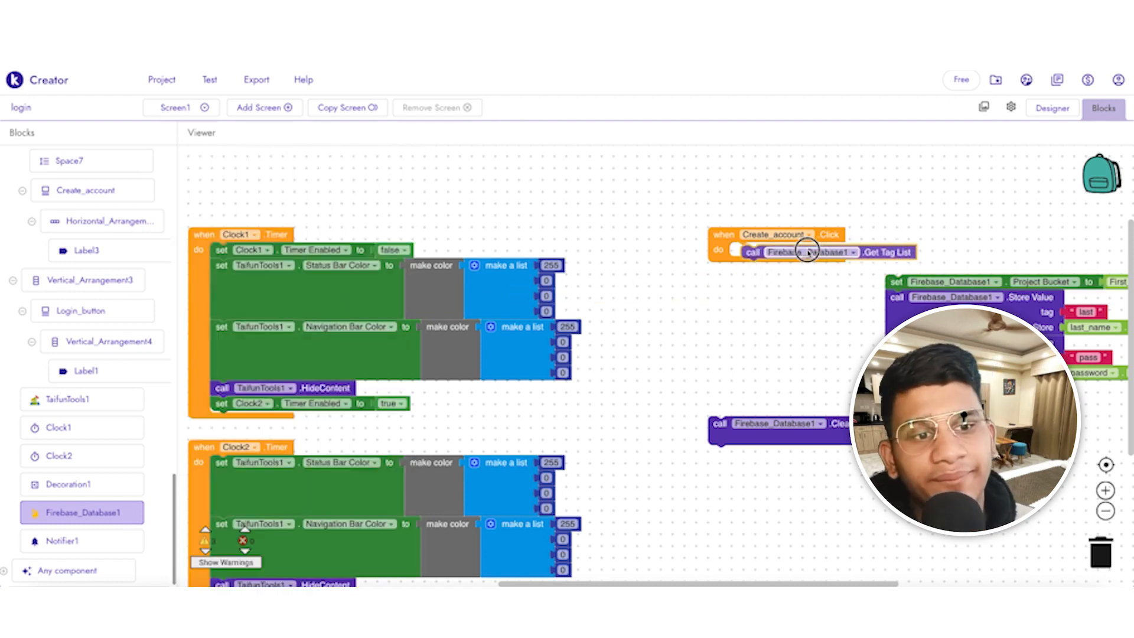
click(63, 513)
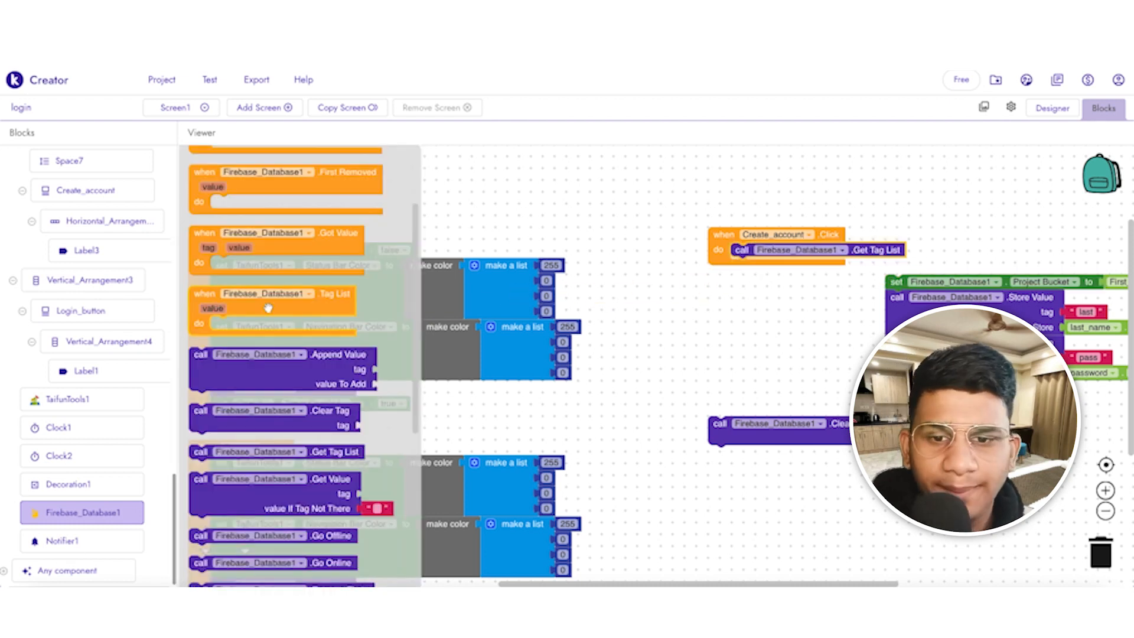
drag(241, 303, 764, 321)
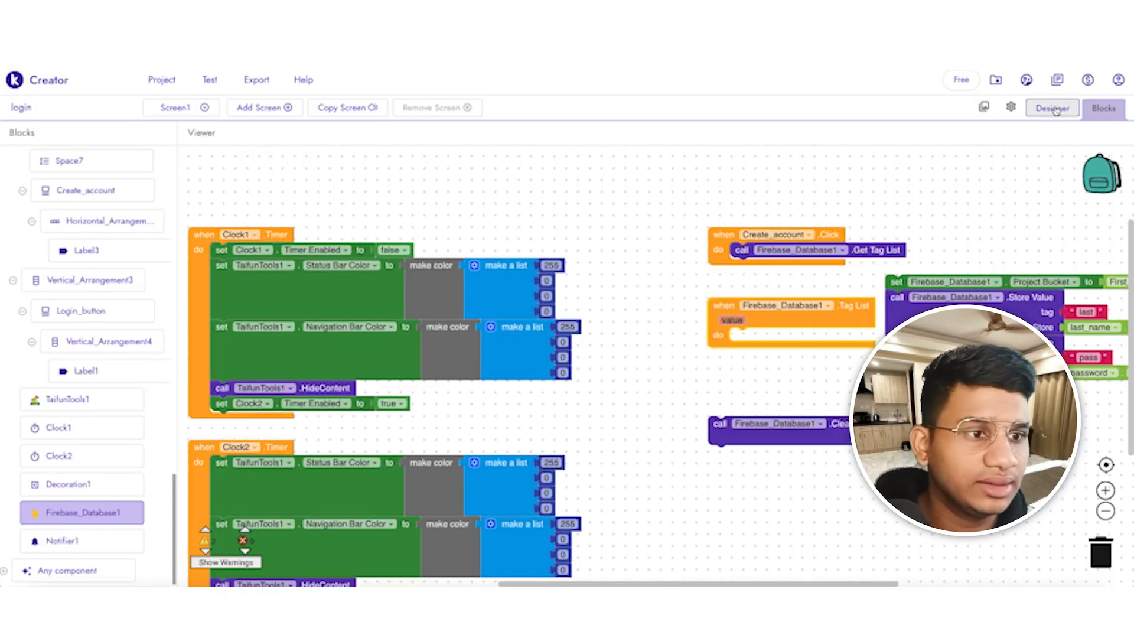
- In the designer, search the component palette for "list" and add a List View to Vertical_Arrangement1
click(1053, 108)
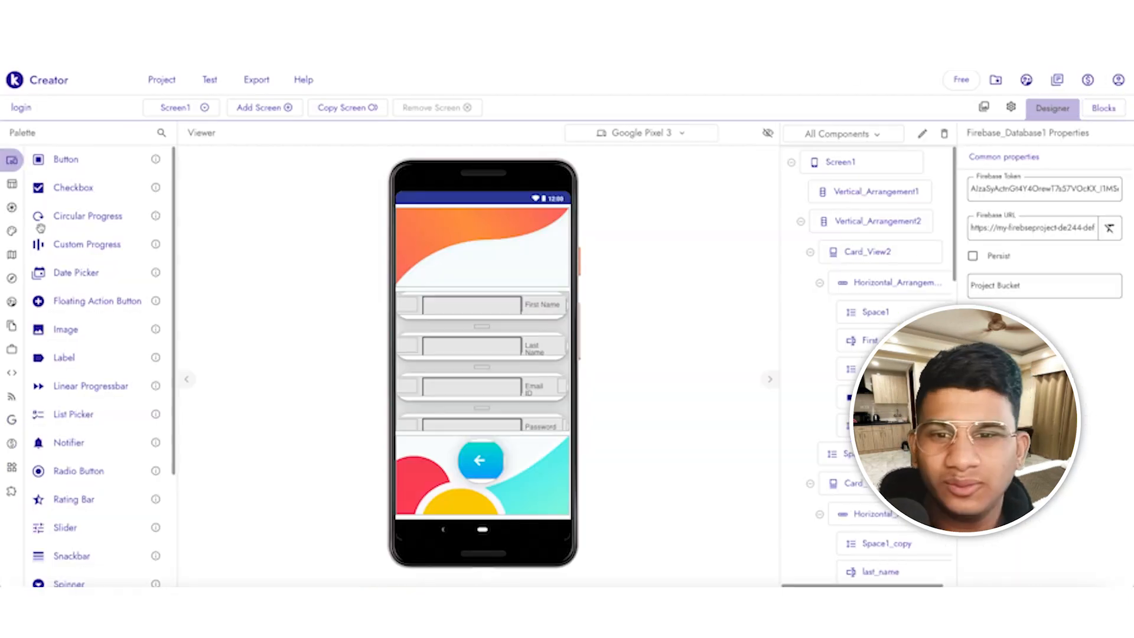
click(161, 133)
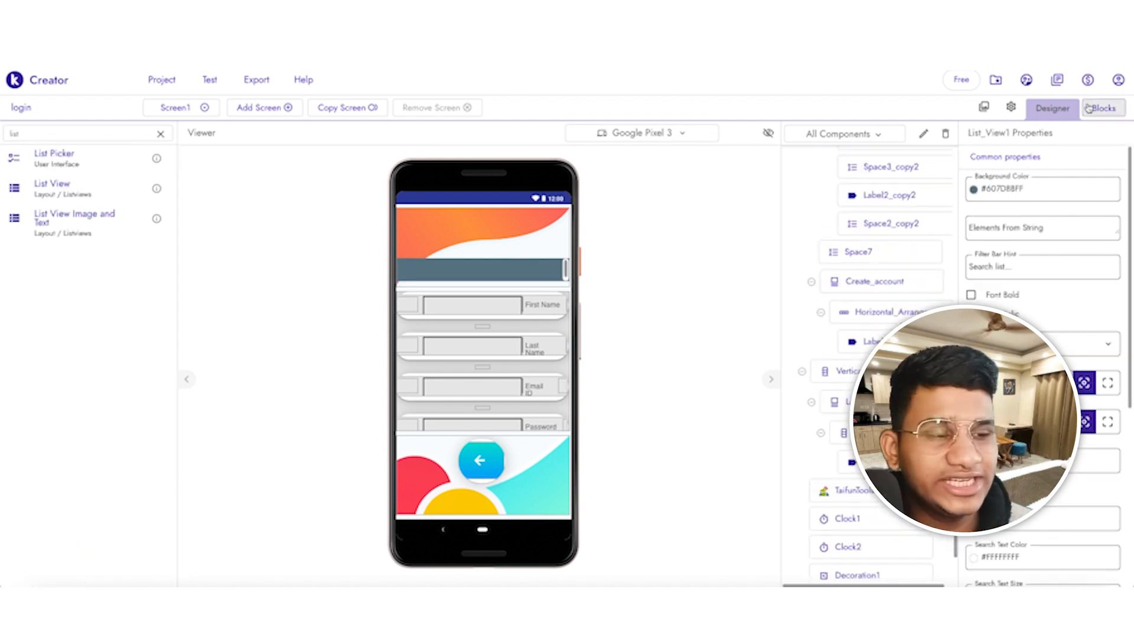
- In the blocks workspace, set List_View1's Elements to the event's value inside the Firebase_Database1 Tag List event
click(1089, 107)
scroll(76, 479, down, 10)
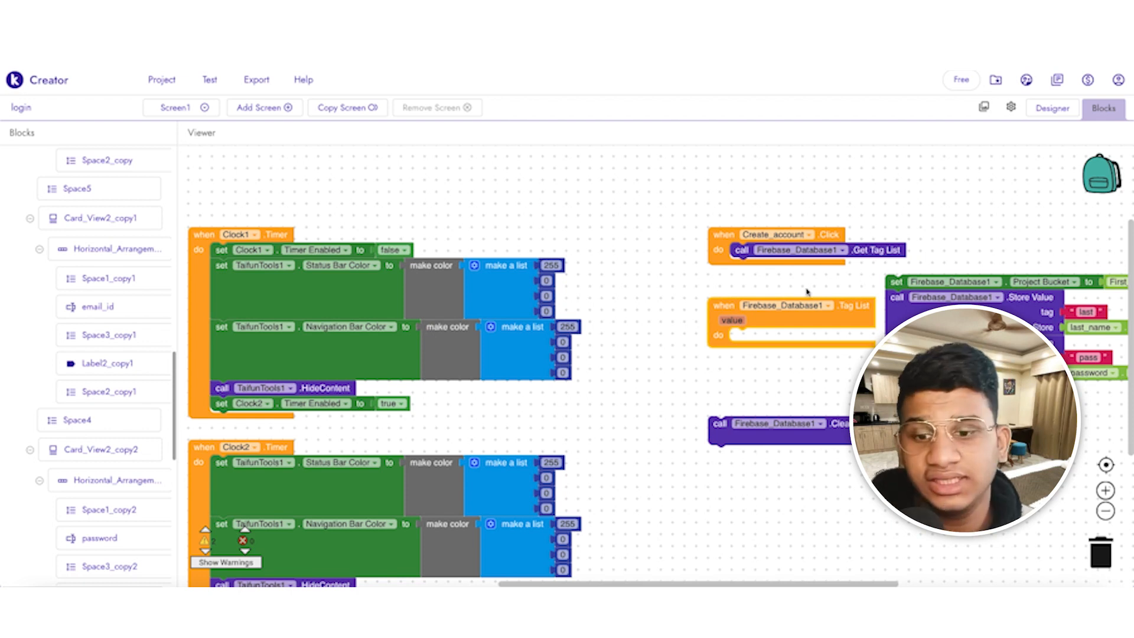
scroll(89, 472, down, 6)
click(89, 512)
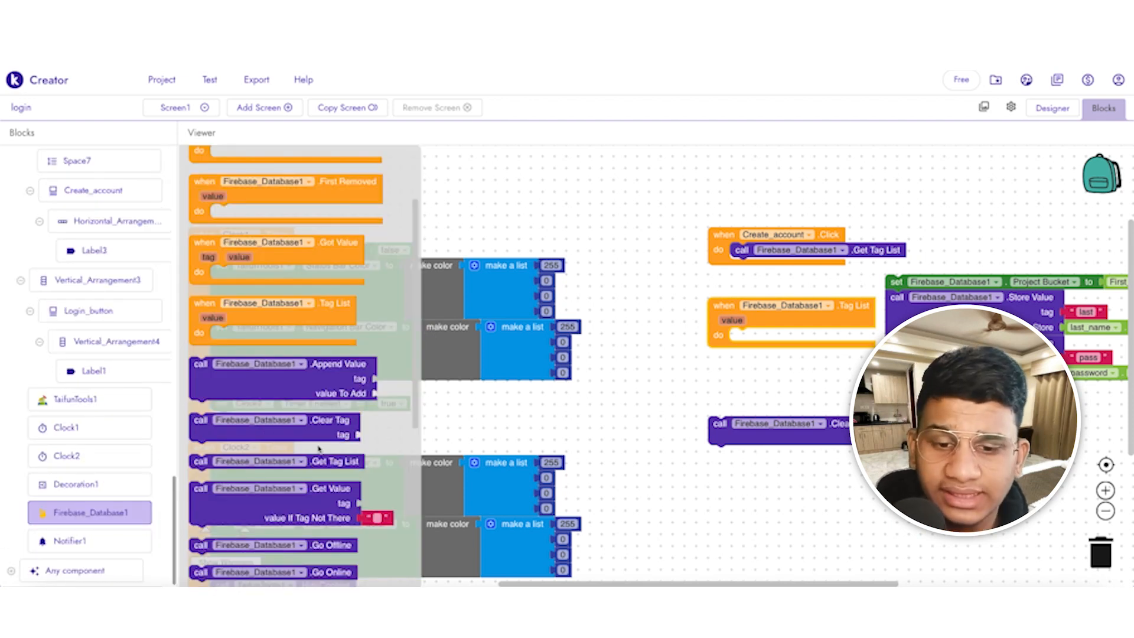
scroll(319, 449, down, 3)
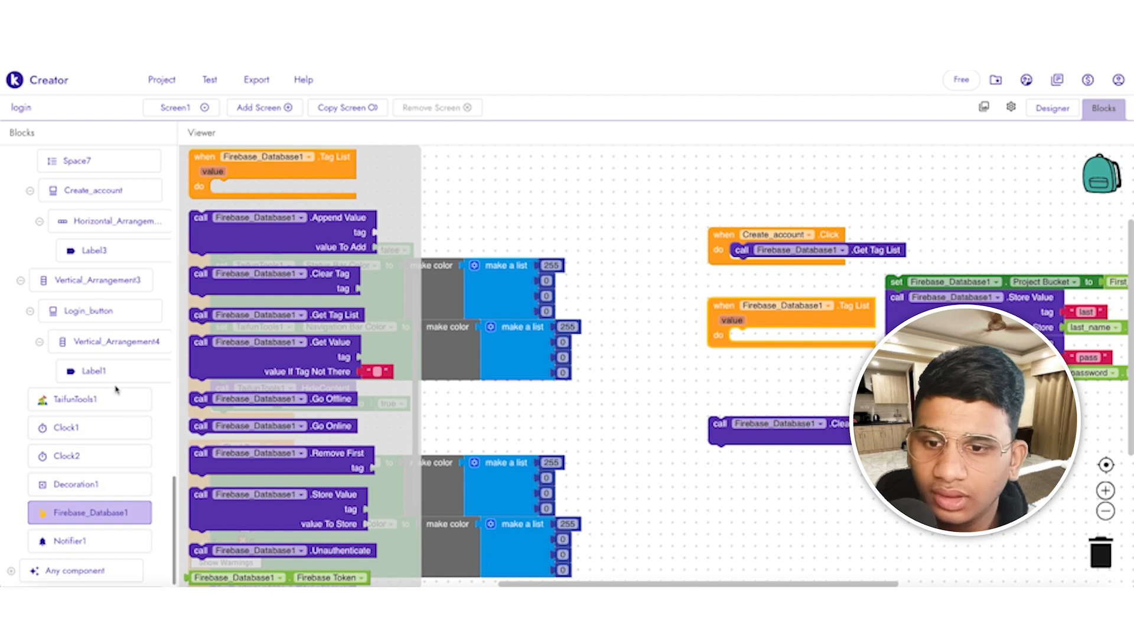
scroll(115, 389, up, 10)
click(76, 300)
drag(241, 273, 762, 337)
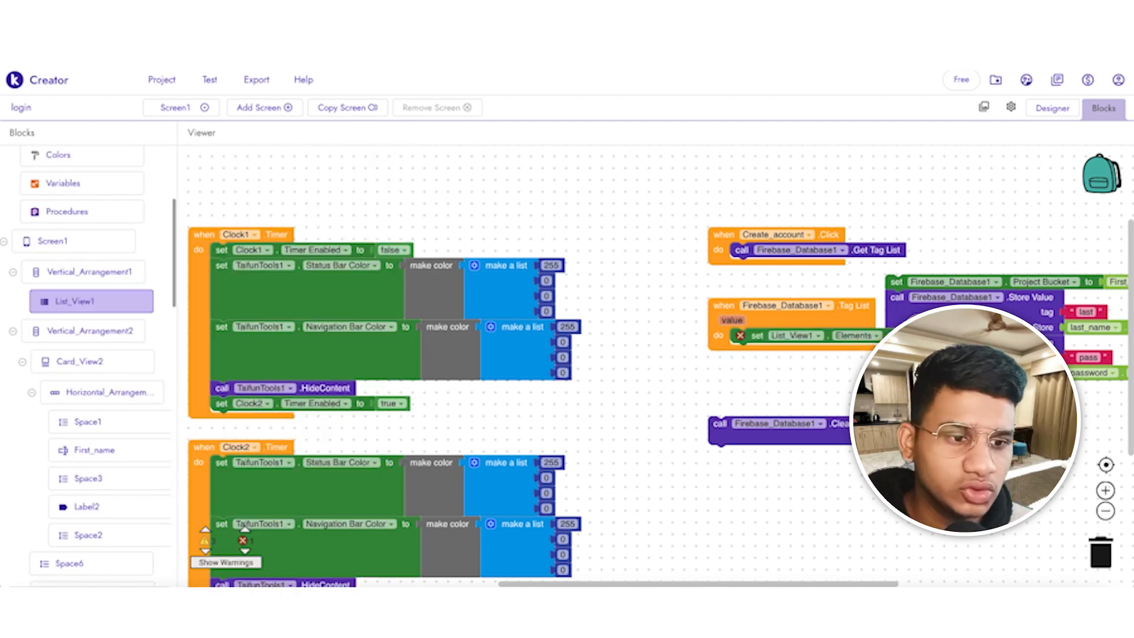
- Test account creation in the emulator, dismiss the password-saving prompt, and look through the tags in the list view
drag(893, 206, 456, 31)
click(551, 473)
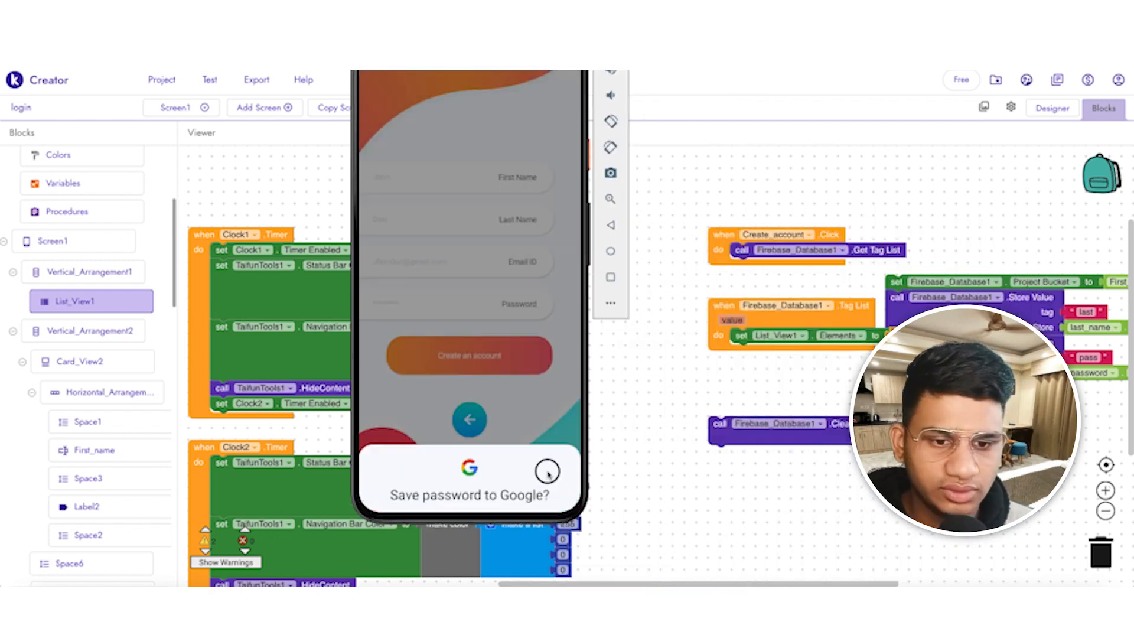
click(501, 369)
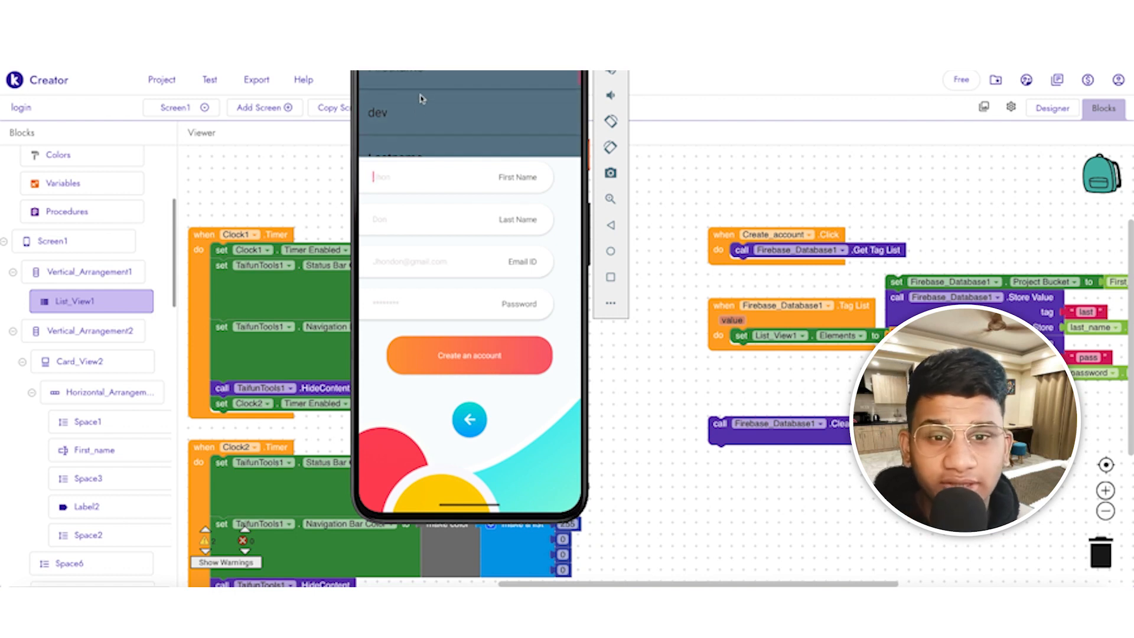
click(400, 130)
drag(400, 130, 402, 72)
drag(399, 143, 411, 72)
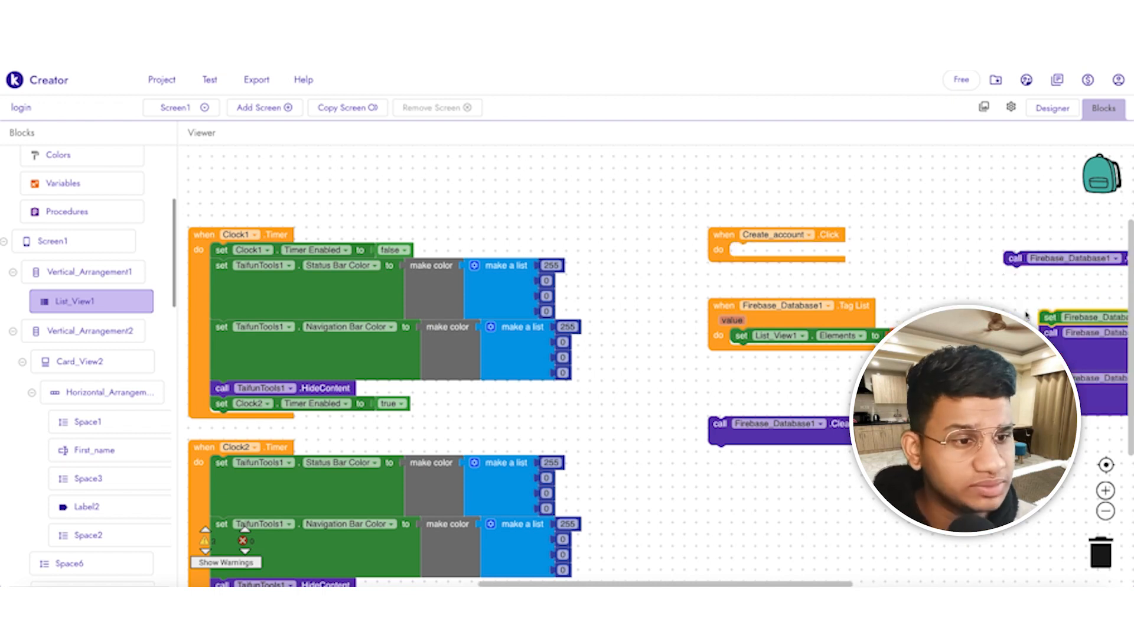
- Put the Clear Tag call into the Create_account click event in place of the Get Tag List call
drag(818, 393, 723, 413)
drag(680, 446, 700, 265)
scroll(877, 322, right, 3)
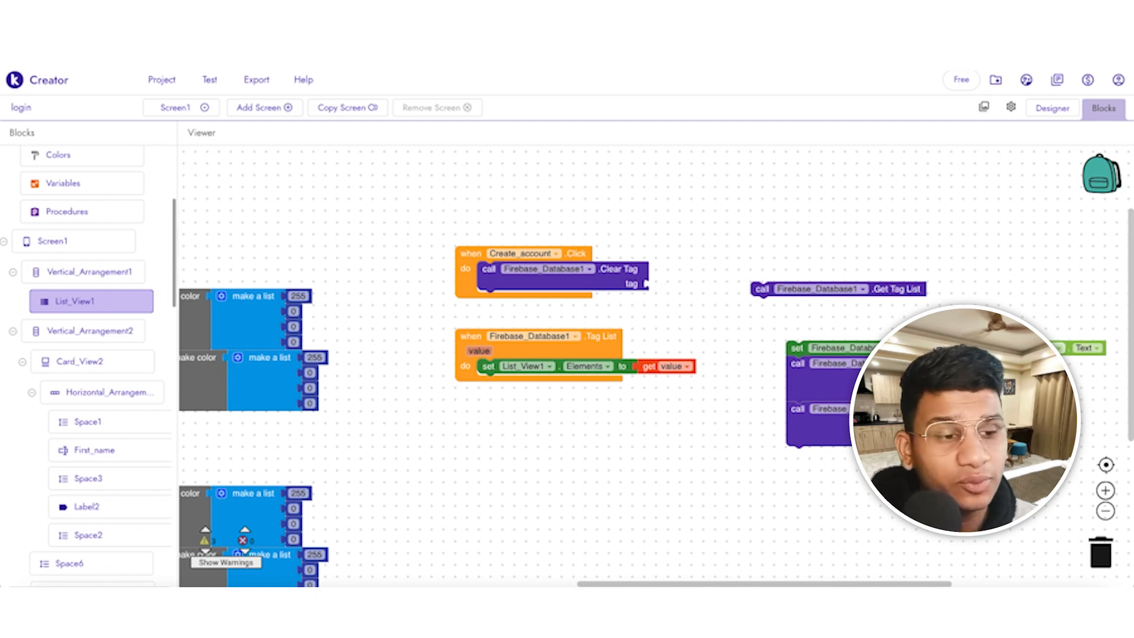
- Use First_name's Text as the Clear Tag call's tag and test it in the emulator by entering a first name and creating an account
drag(1057, 348, 700, 286)
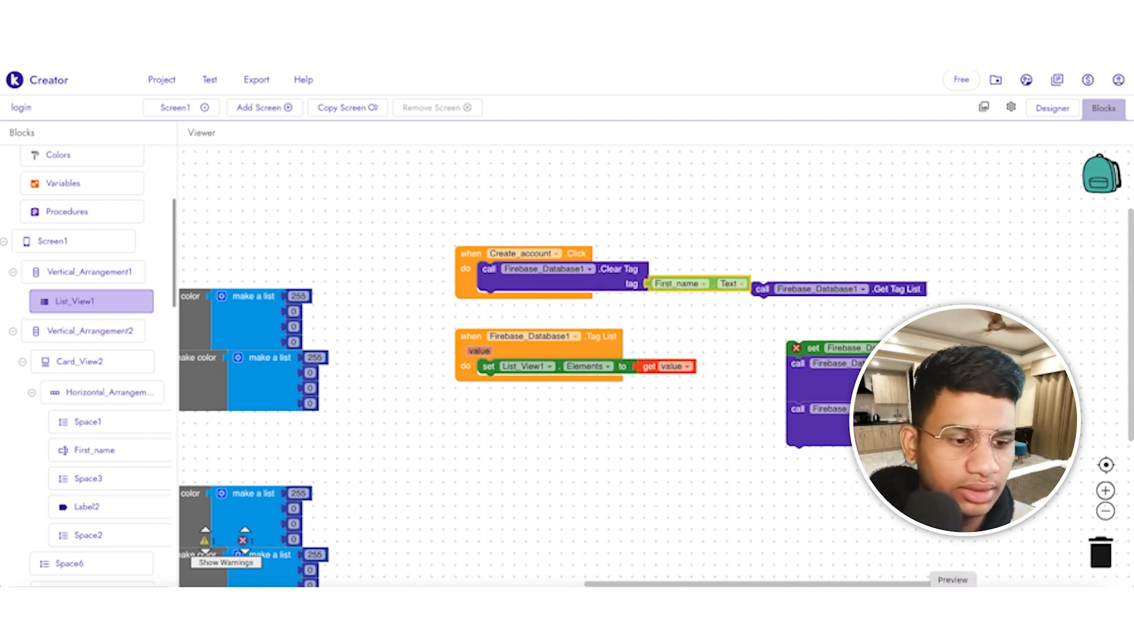
click(985, 606)
click(514, 410)
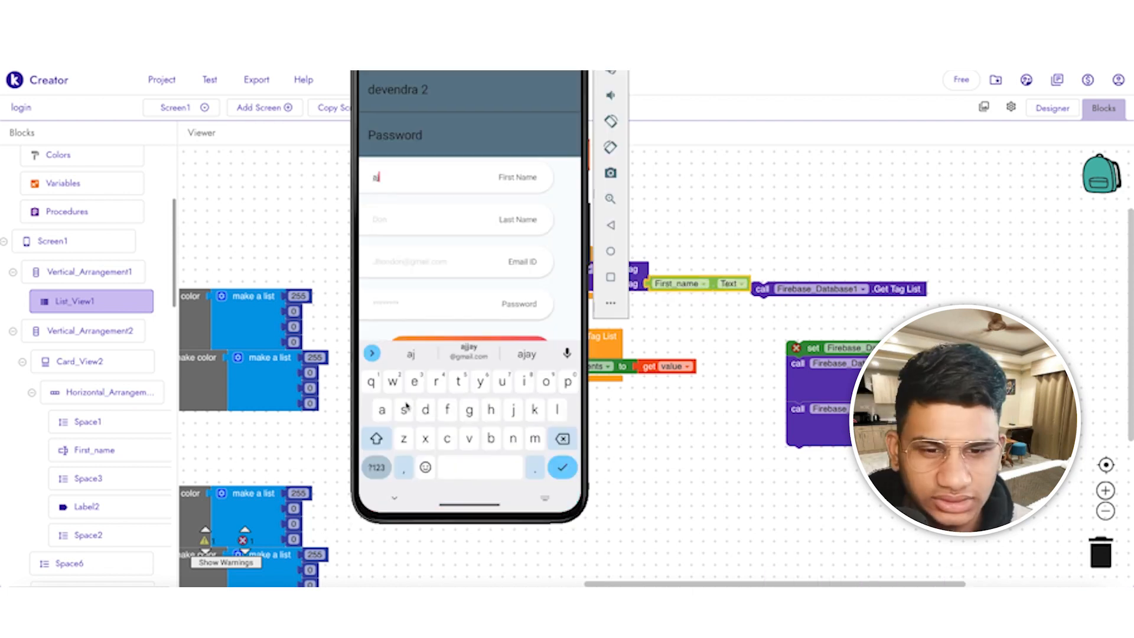
click(382, 407)
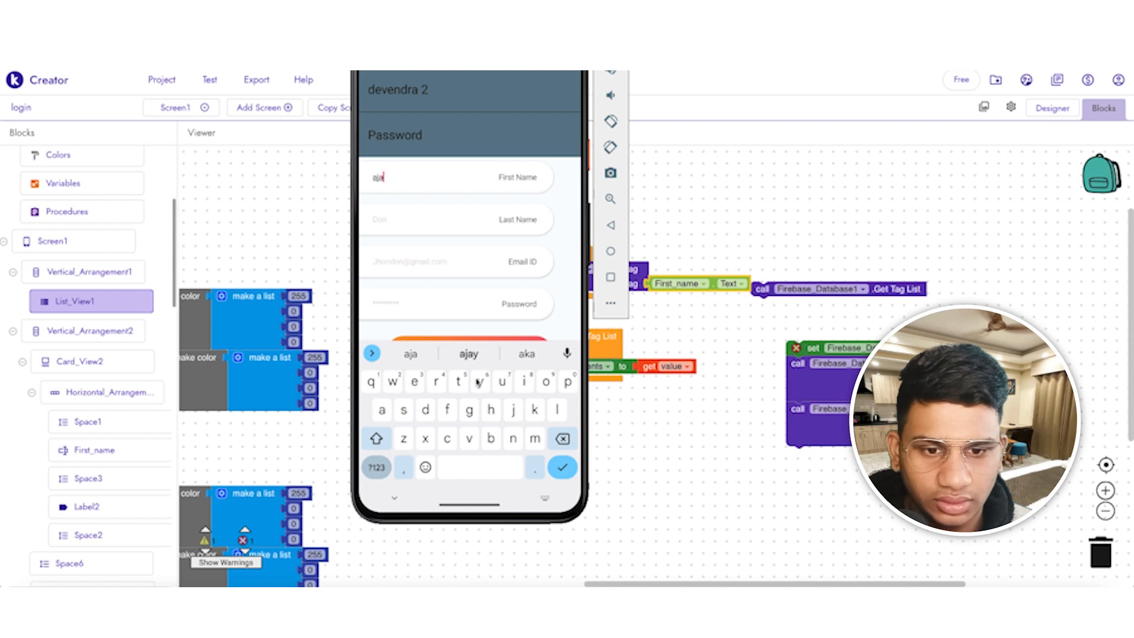
click(562, 467)
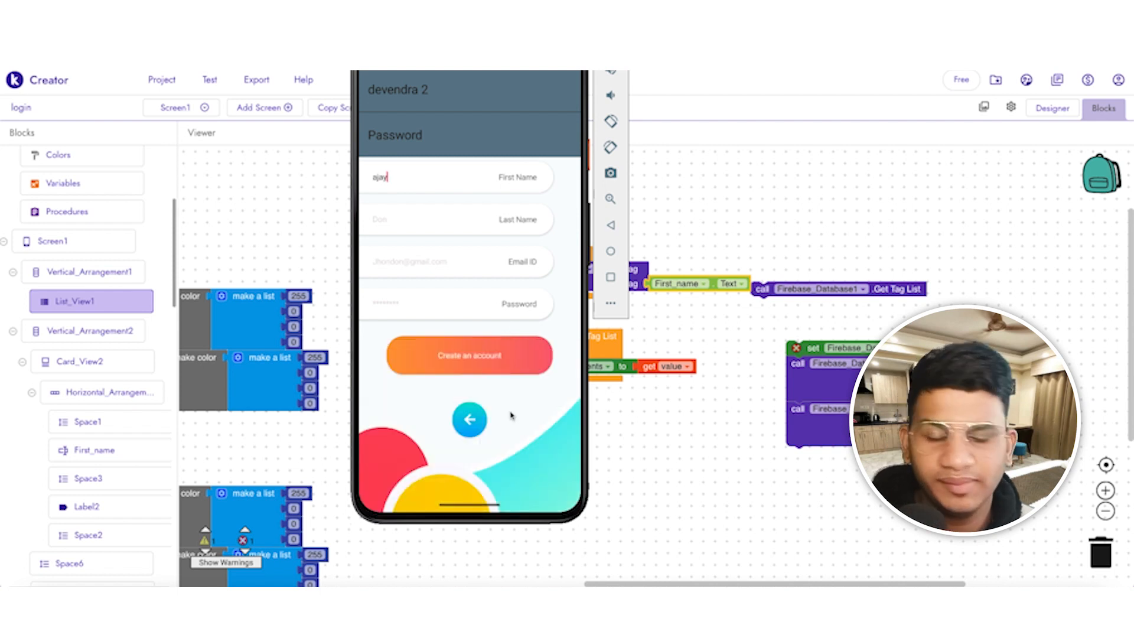
click(461, 358)
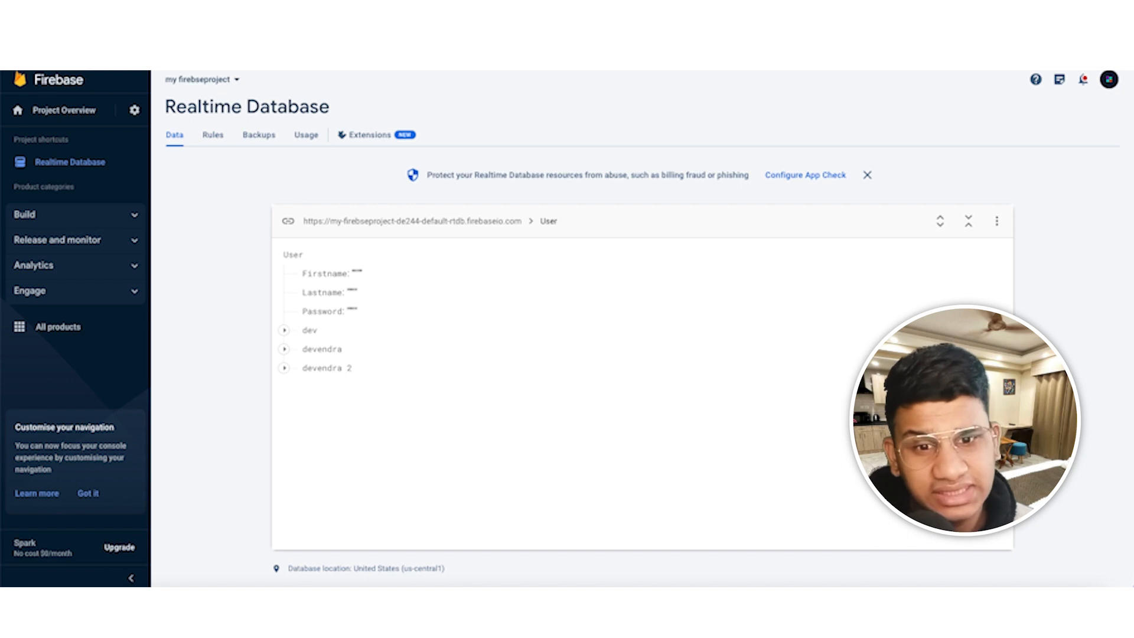
- In the Firebase console, examine the database from its root and open the User node to check its remaining entries
click(431, 225)
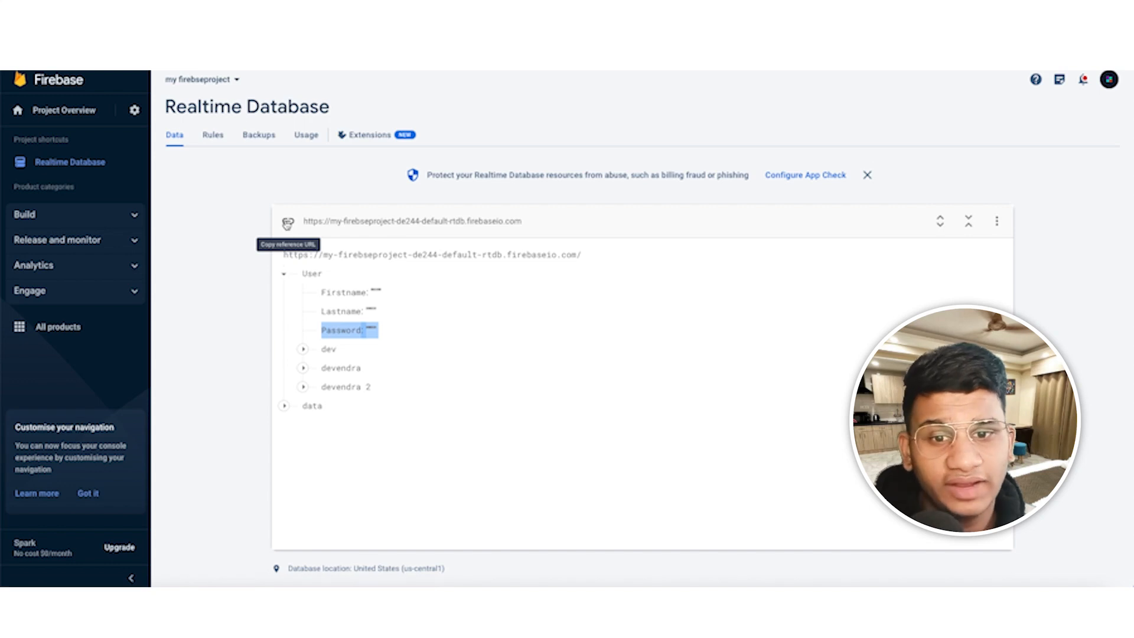
click(284, 274)
click(305, 273)
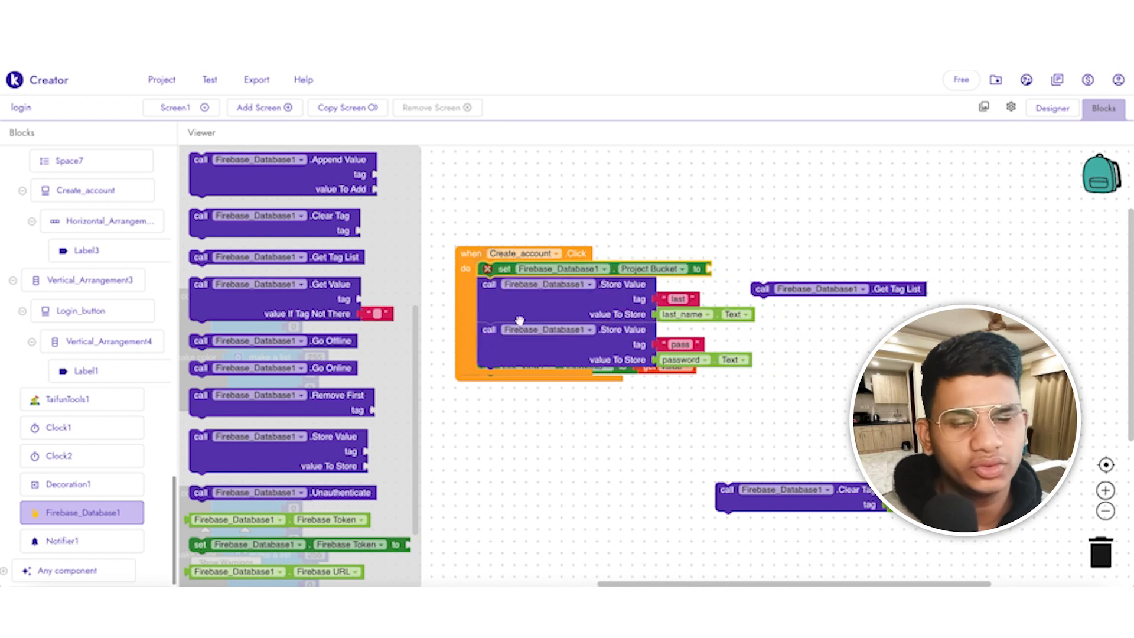
- Set the Project Bucket to First_name's Text and replace last_name's Text in the first Store Value call with a copy of the "last" text
drag(904, 506, 736, 274)
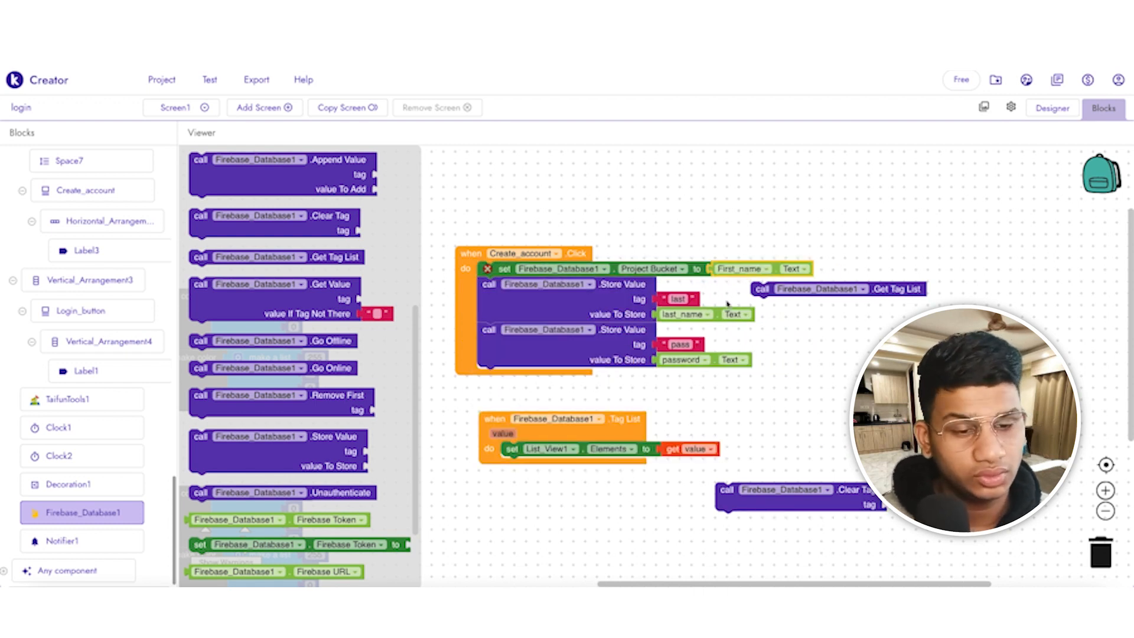
drag(694, 313, 821, 347)
right_click(697, 299)
click(716, 303)
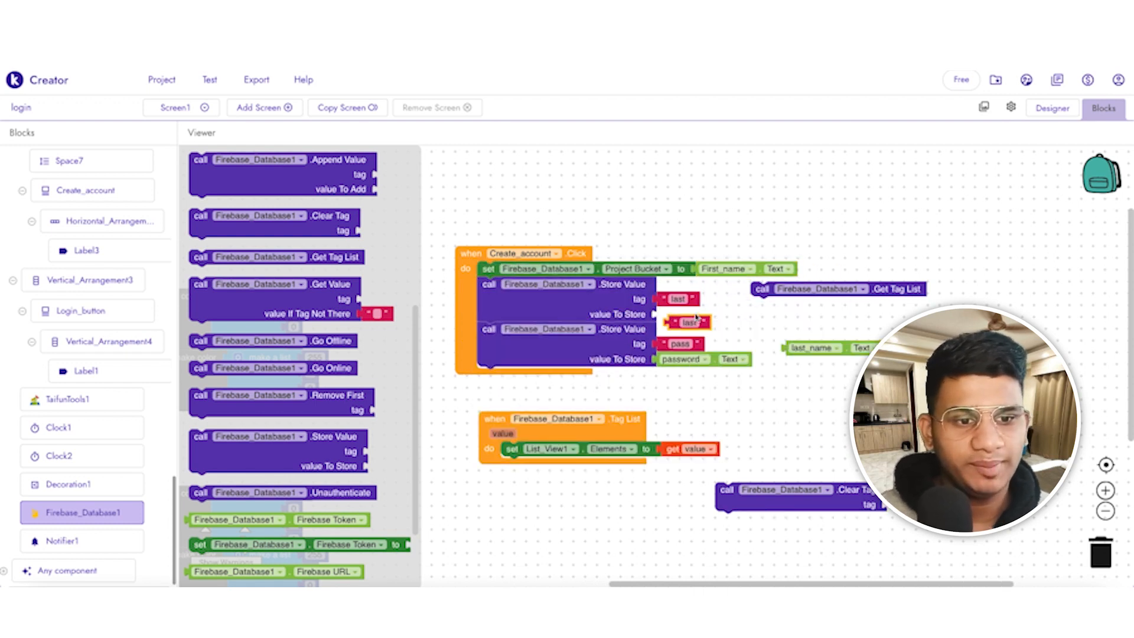
drag(676, 319, 670, 319)
drag(740, 334, 737, 335)
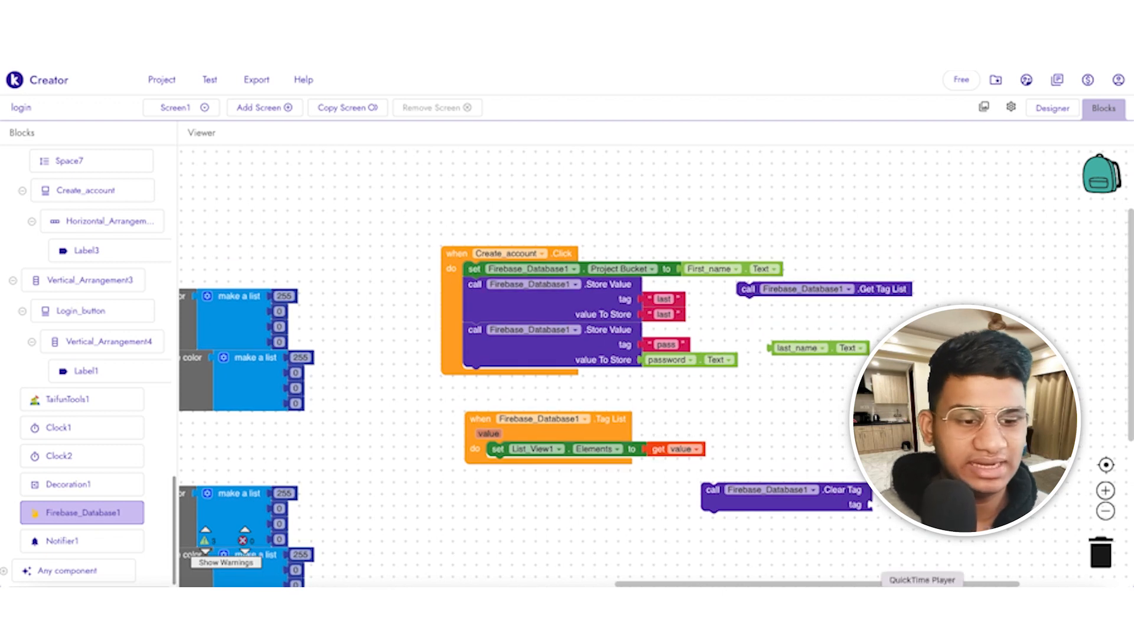
- Test account creation in the emulator with a last name, e-mail and password filled in, and expand the new user's node in Firebase
click(985, 605)
click(415, 220)
text(koli)
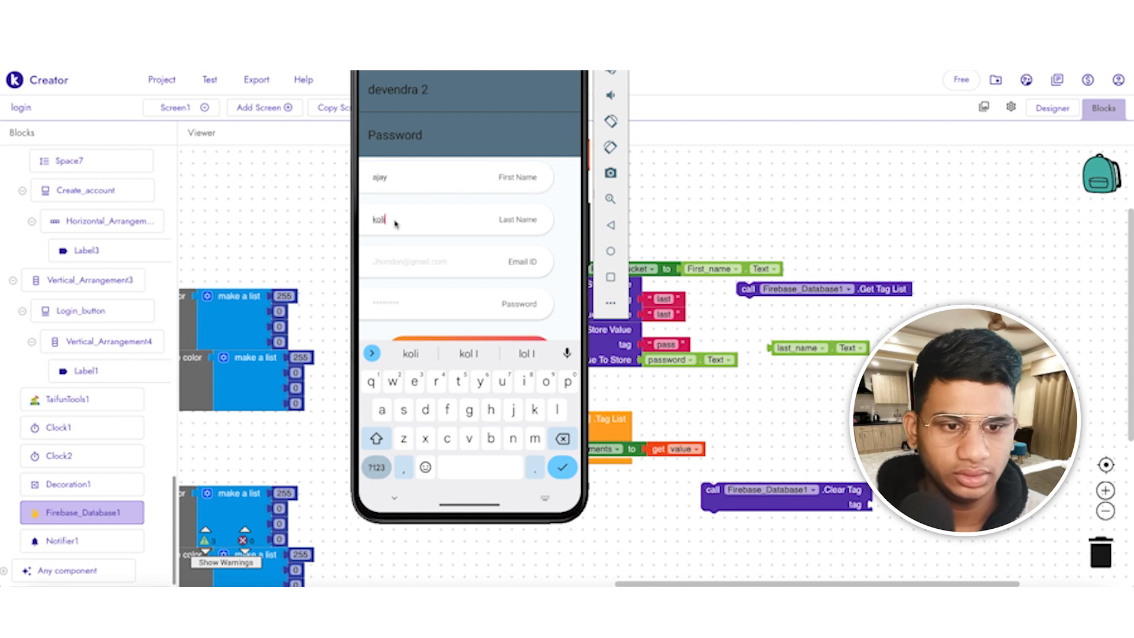
click(381, 262)
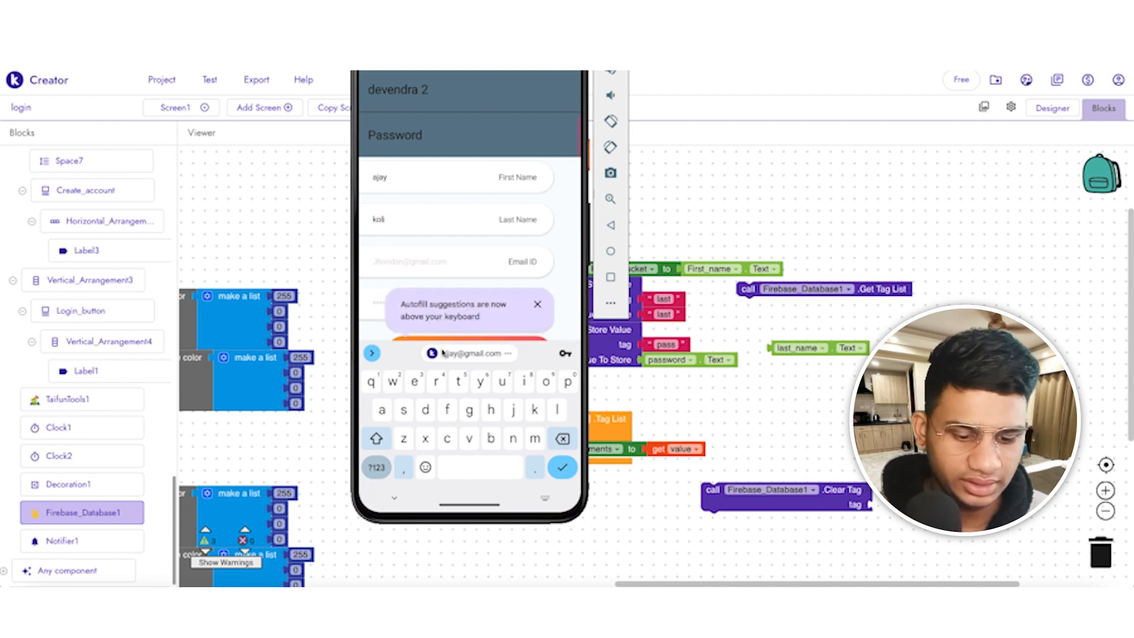
text(fhggiu)
click(384, 302)
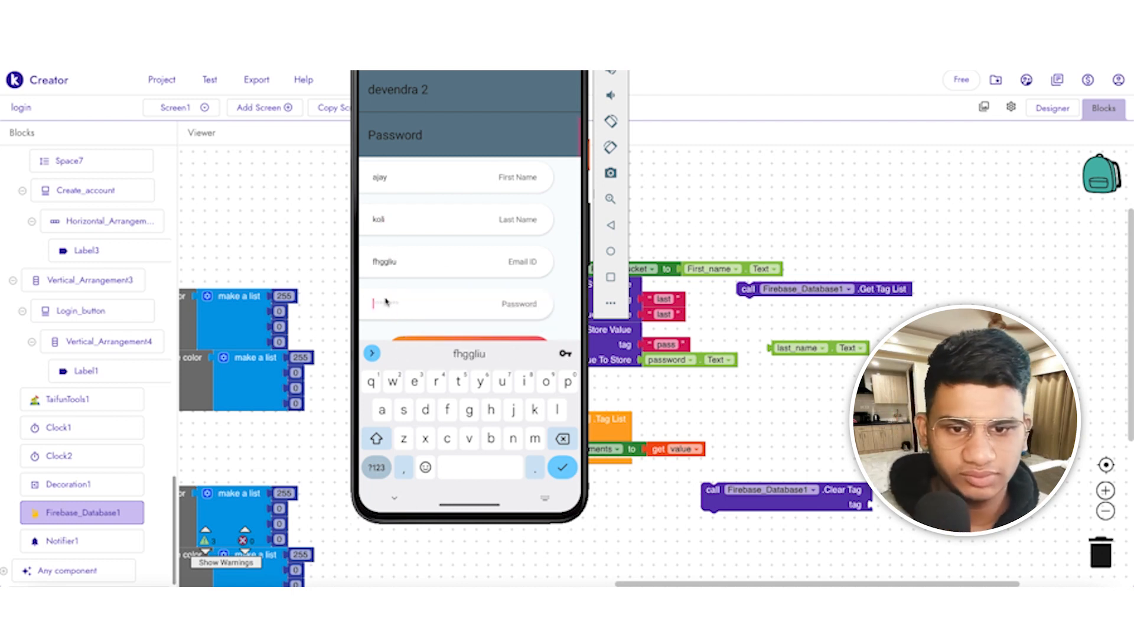
text(kji)
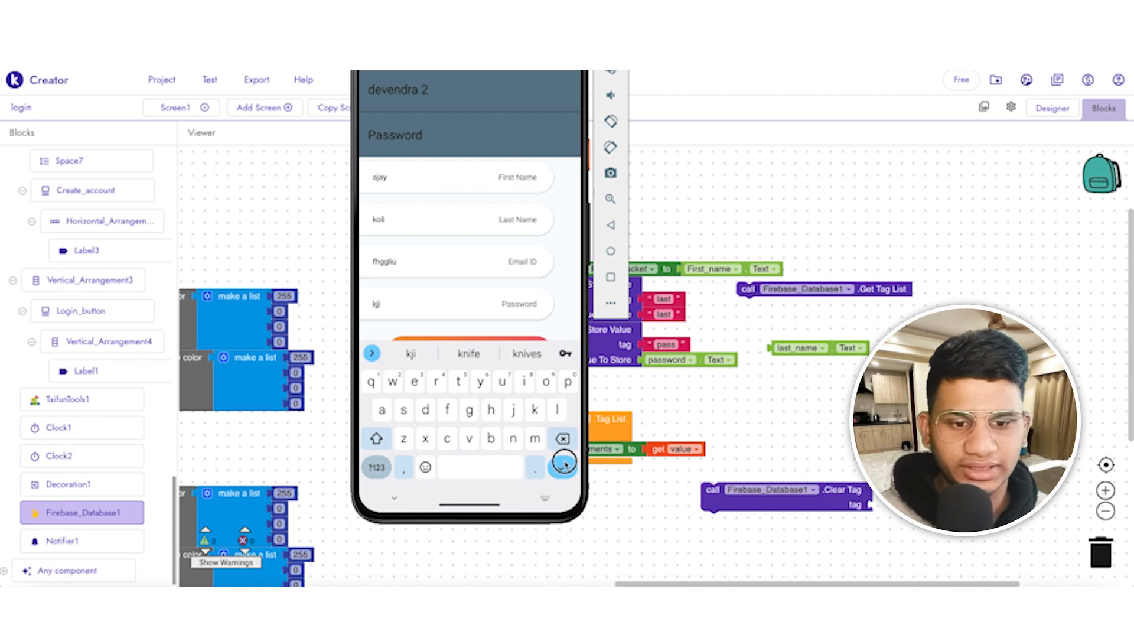
click(566, 465)
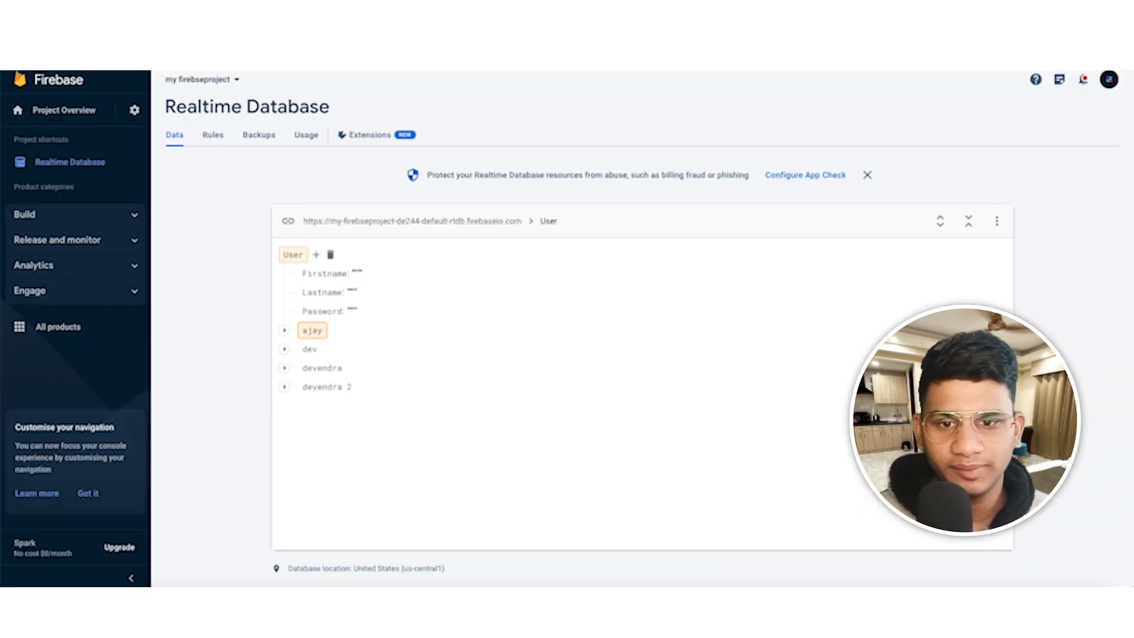
click(284, 330)
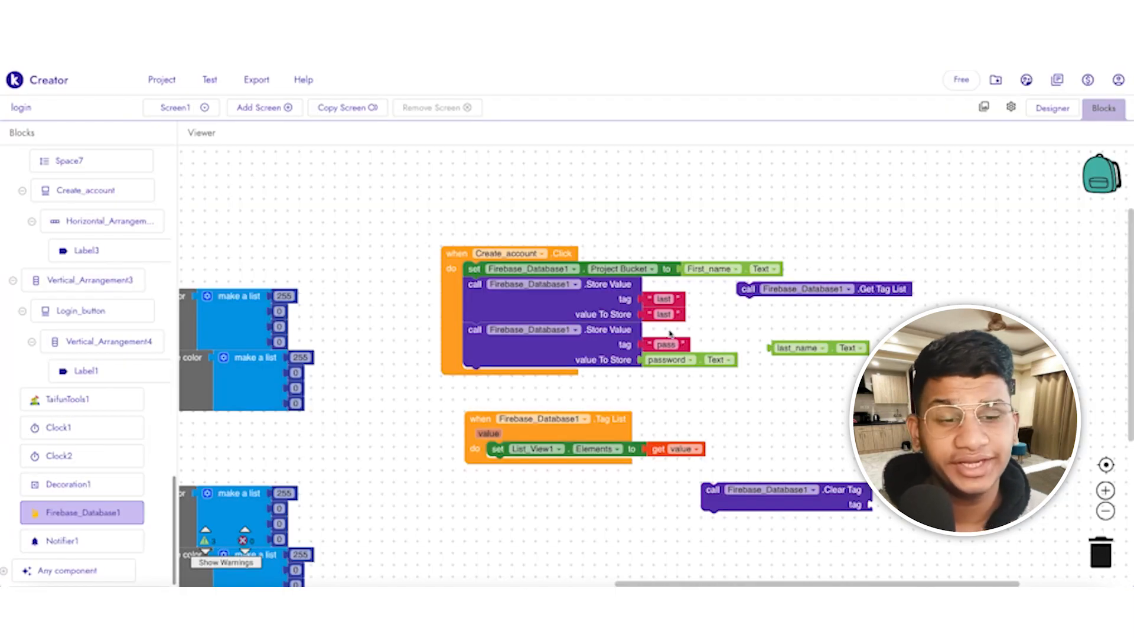
- In the blocks workspace, replace the value text stored under the "last" tag with the sample last name
click(664, 314)
text(kji)
text(li)
key(Return)
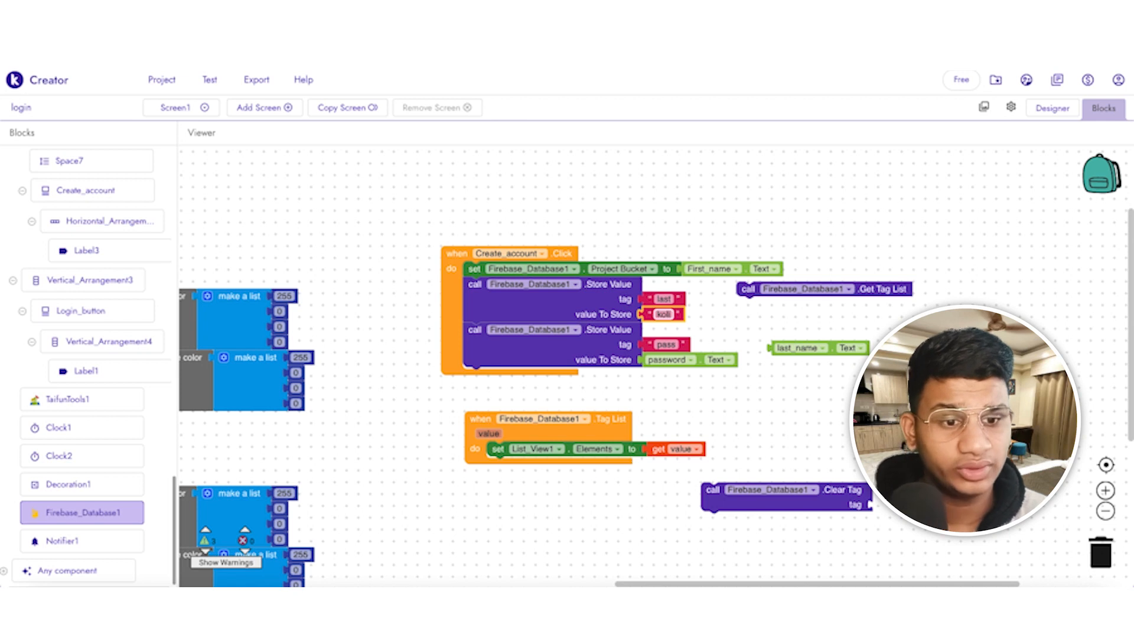